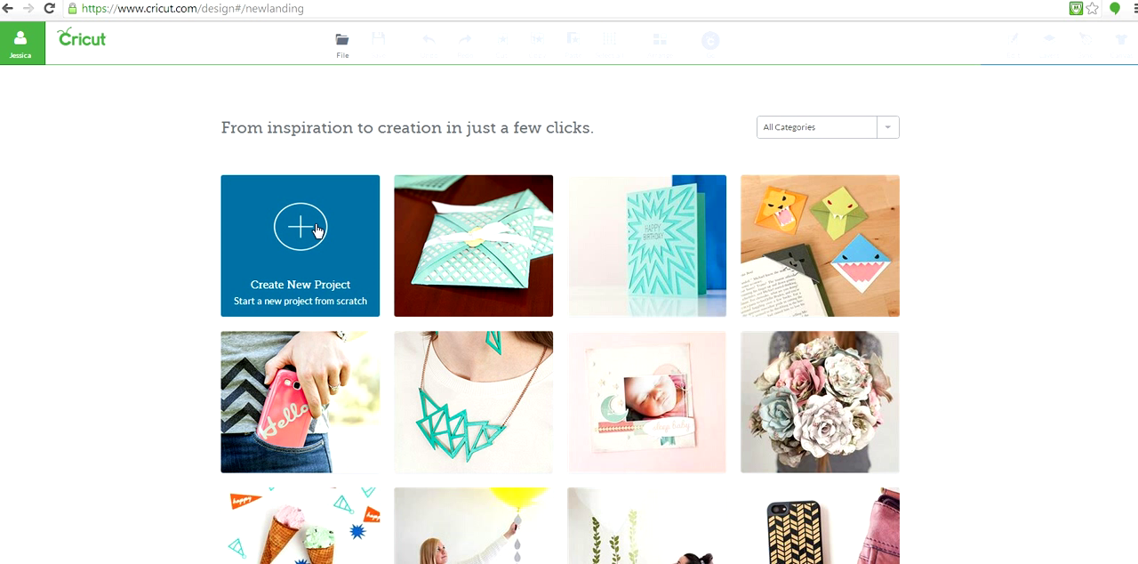
- Create a new project and set its canvas to the Basic canvas type
click(301, 225)
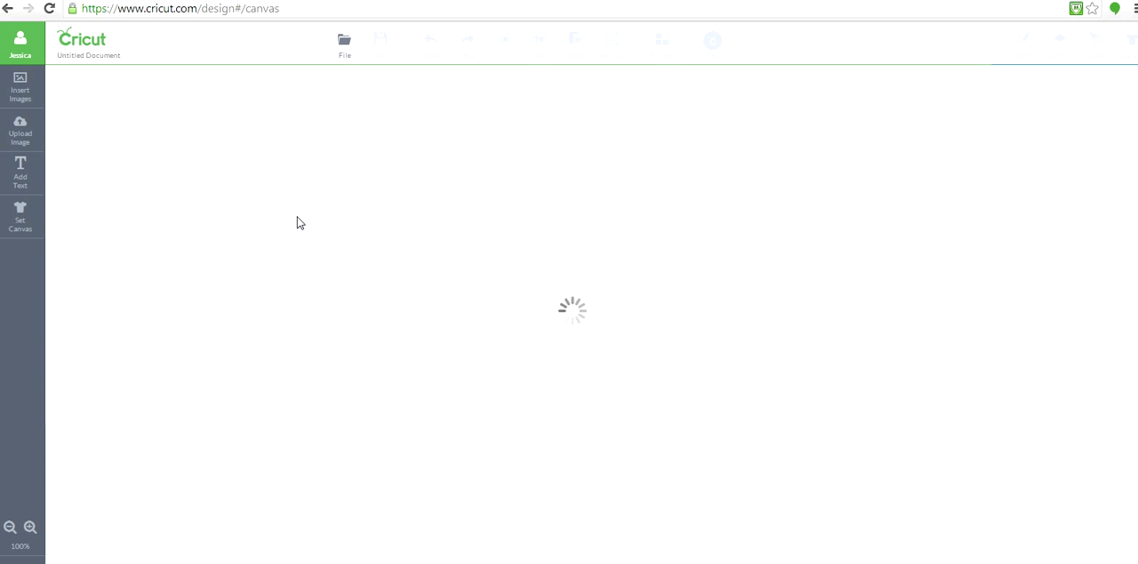
click(22, 223)
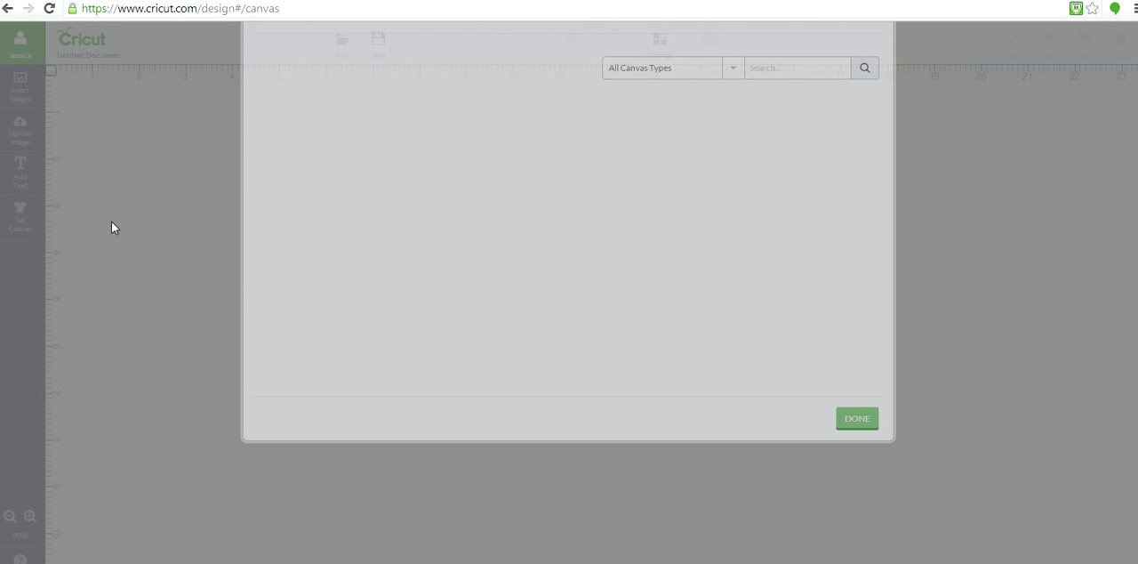
click(826, 228)
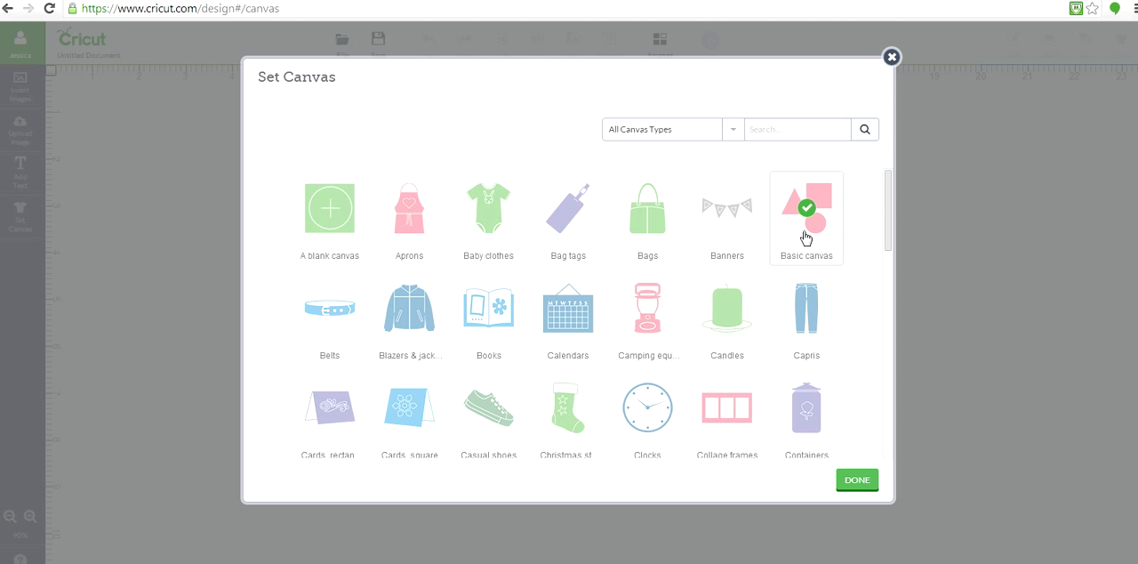
click(853, 478)
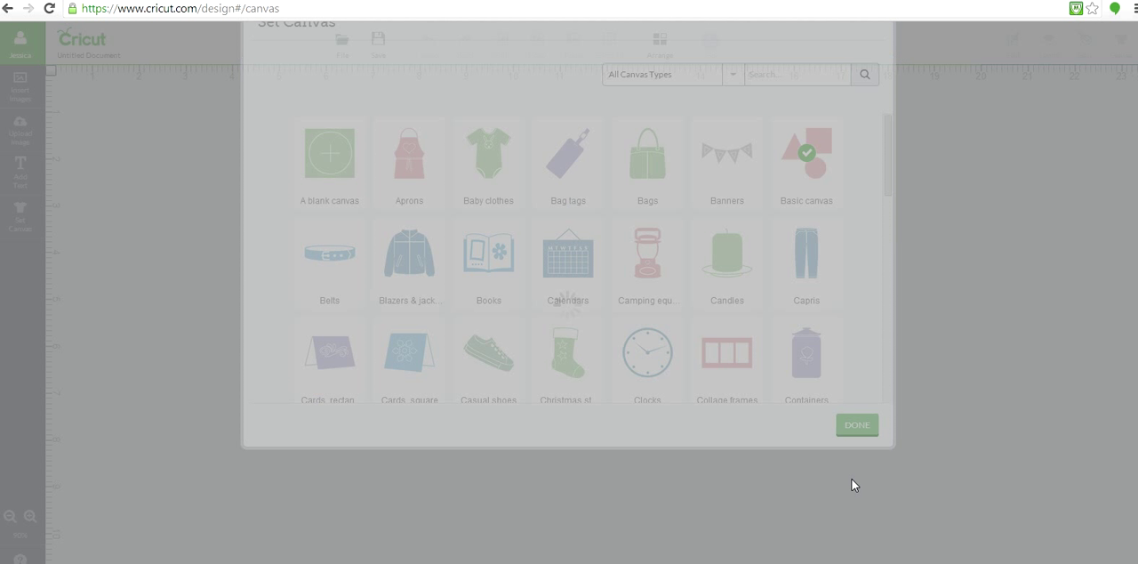
- Configure the canvas as a cream Rectangle/square with unlocked proportions, 22 in wide and 5 in high, and update it
click(1032, 321)
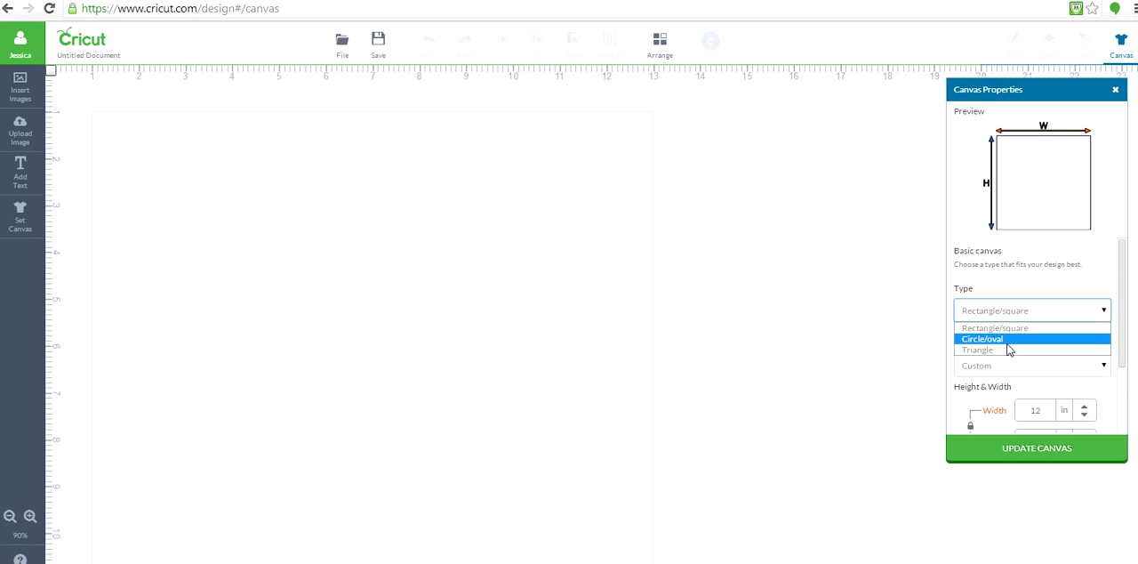
click(1008, 329)
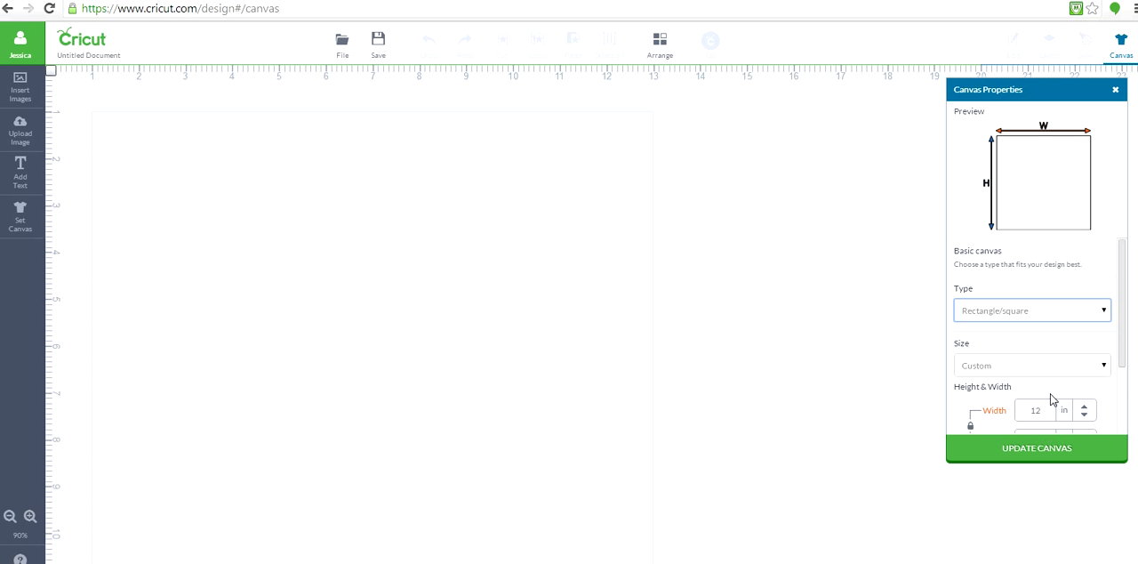
drag(1126, 318, 1125, 394)
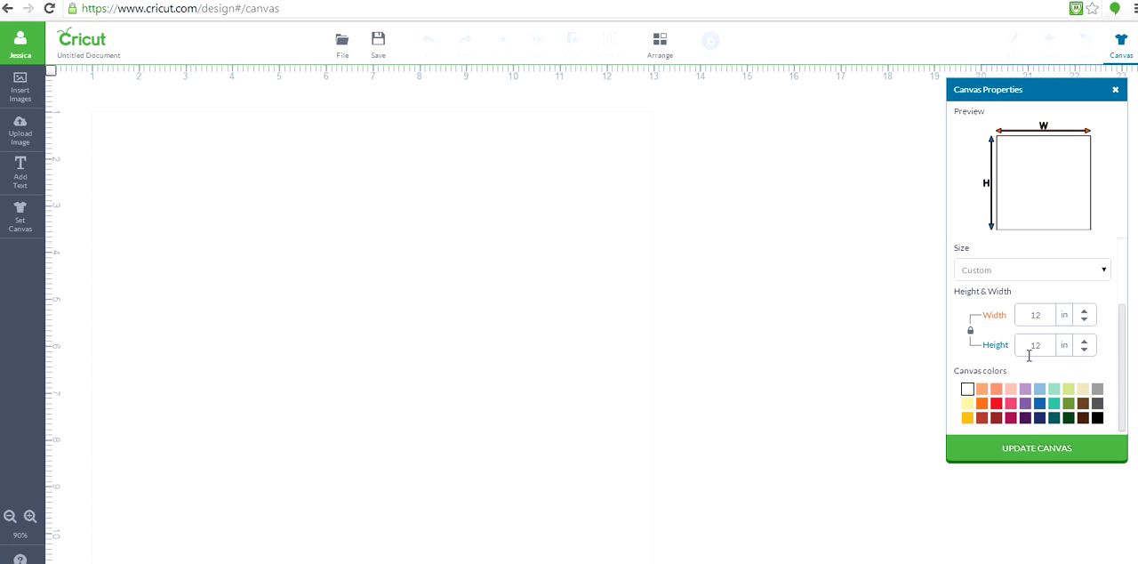
click(971, 332)
click(1083, 390)
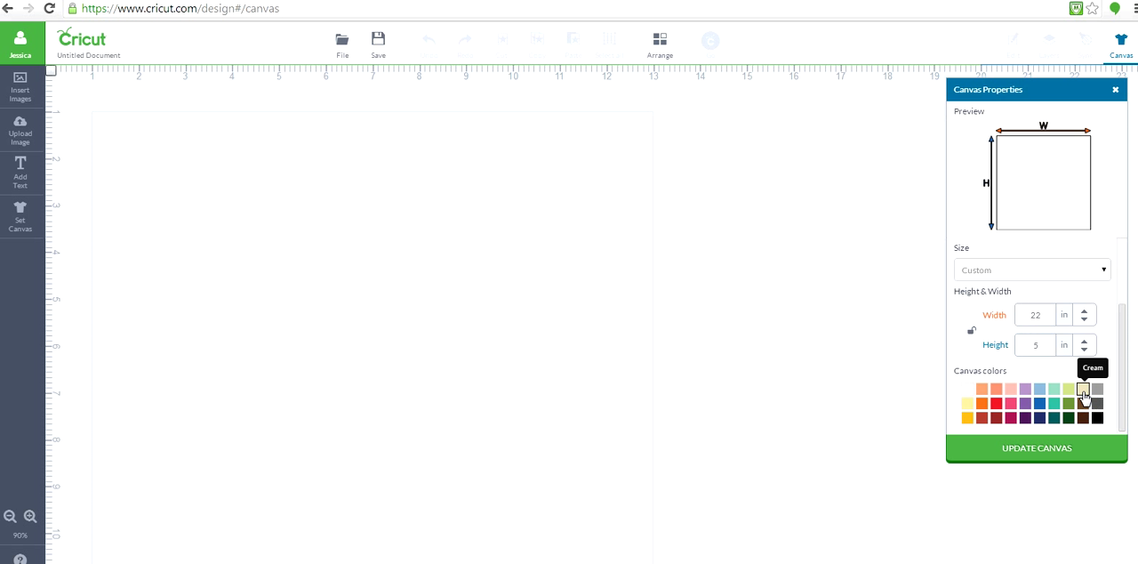
click(1054, 456)
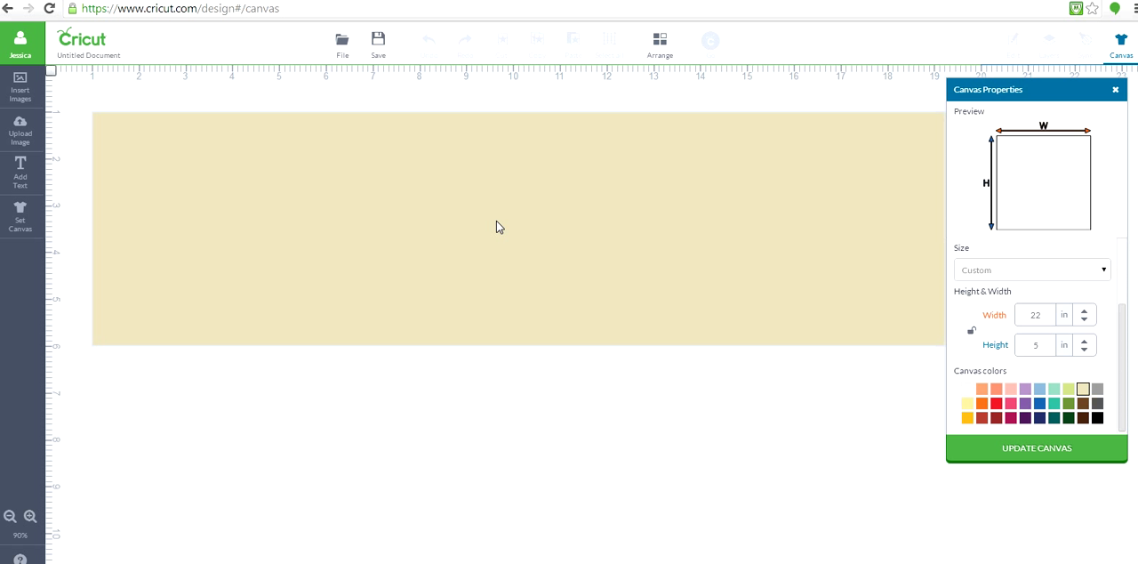
- Add the family surname in capitals as text, enlarge it to about 279 pt, and place it across the canvas
click(20, 173)
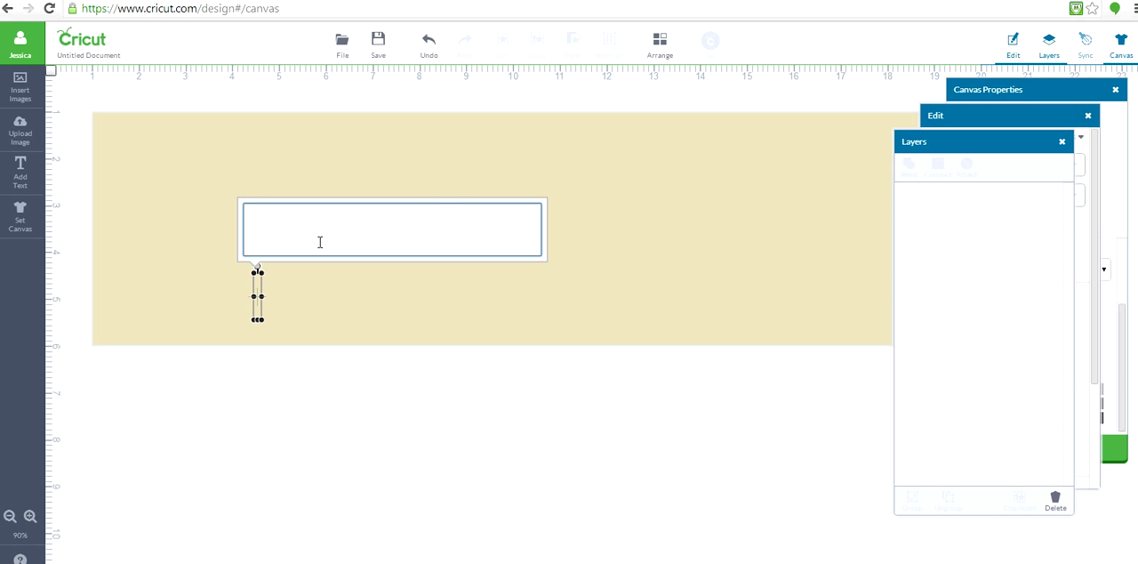
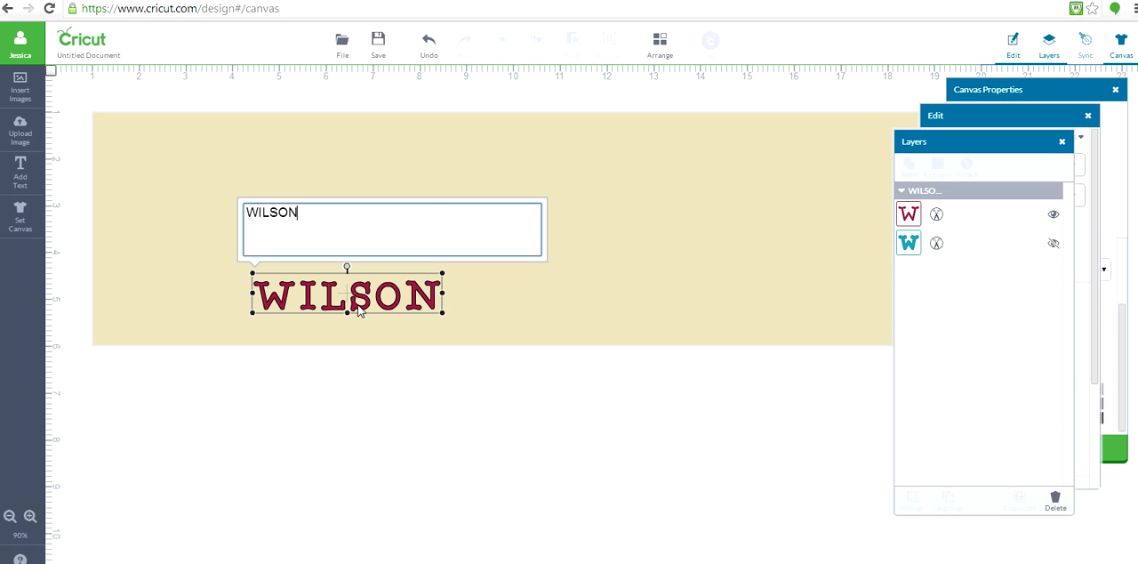
drag(367, 300, 356, 178)
drag(432, 189, 975, 373)
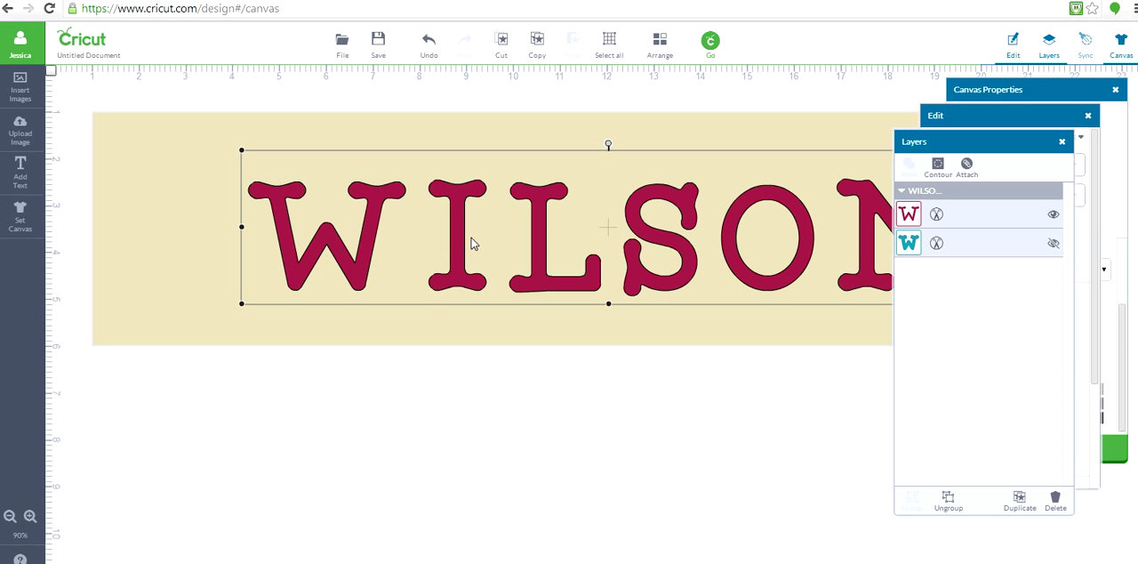
drag(457, 243, 399, 243)
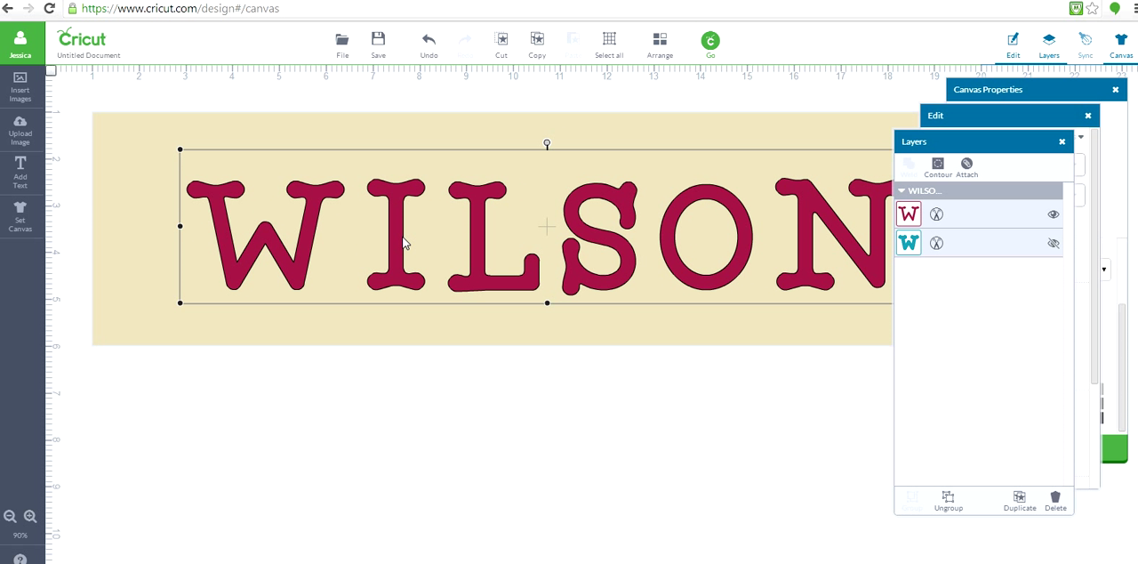
- Close the canvas properties and move the Edit and Layers windows below the cream canvas
drag(958, 144, 1055, 176)
drag(998, 120, 1049, 128)
click(974, 89)
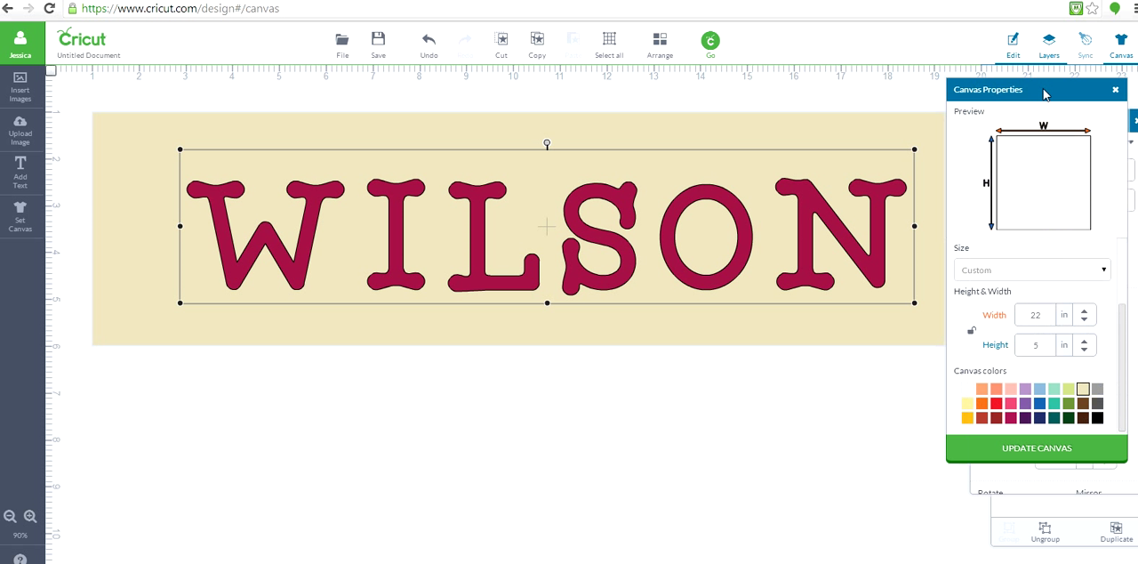
click(1114, 89)
drag(998, 116, 490, 359)
drag(996, 183, 698, 388)
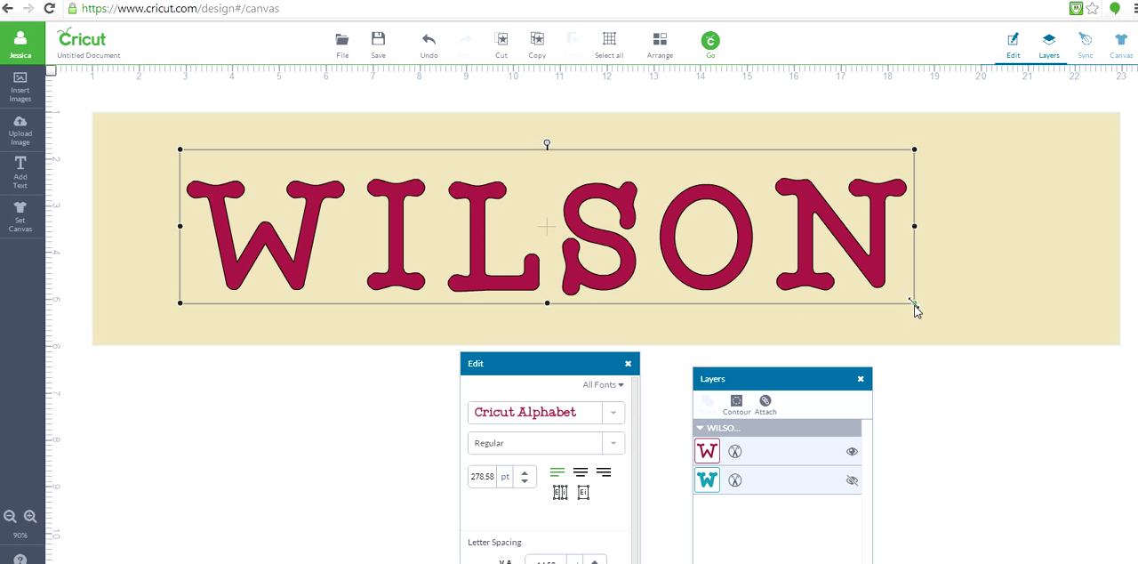
- Enlarge the surname text to about 317 pt and change its font to Art Philosophy
drag(914, 303, 1016, 324)
drag(517, 234, 523, 222)
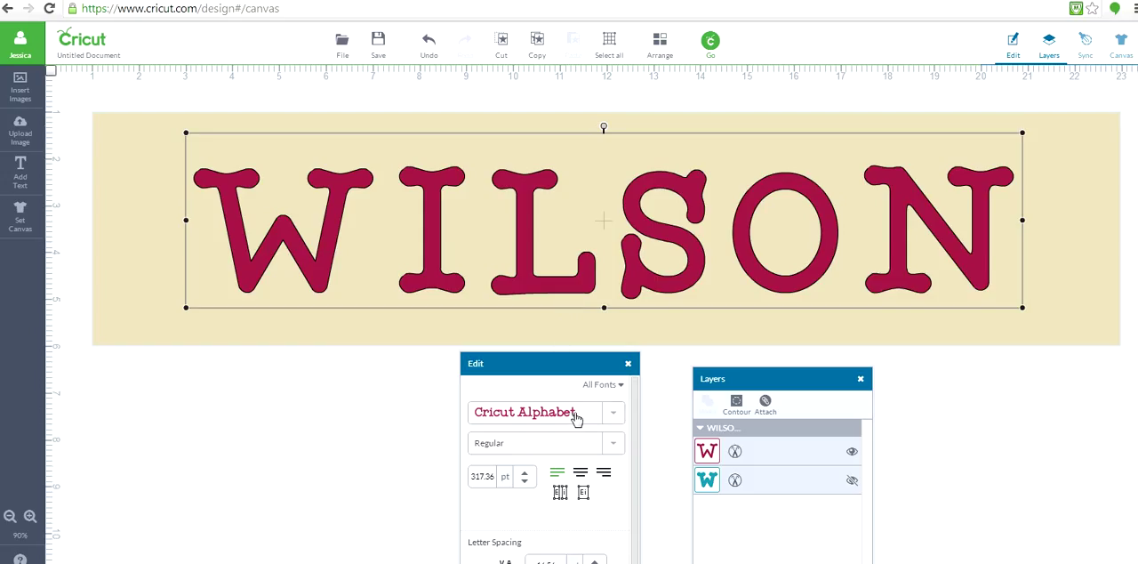
click(615, 416)
click(615, 418)
click(615, 418)
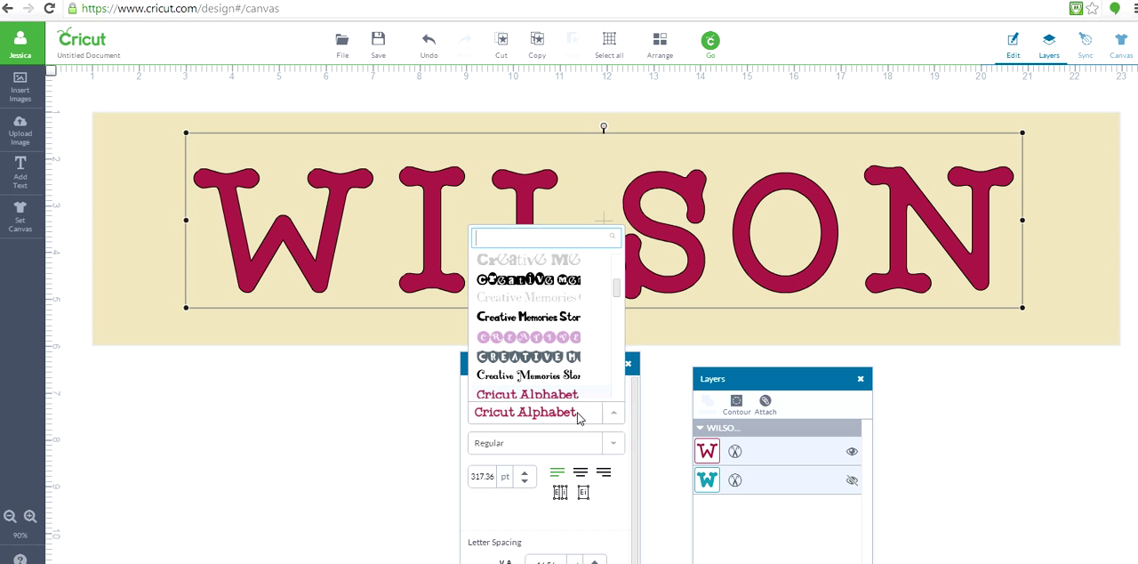
text(art)
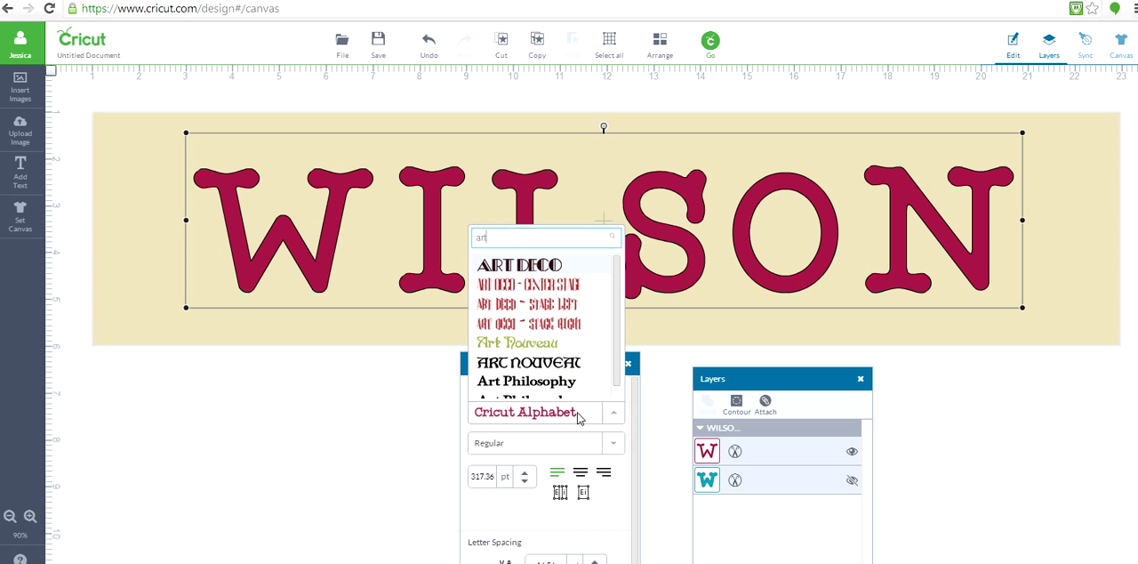
text( ph)
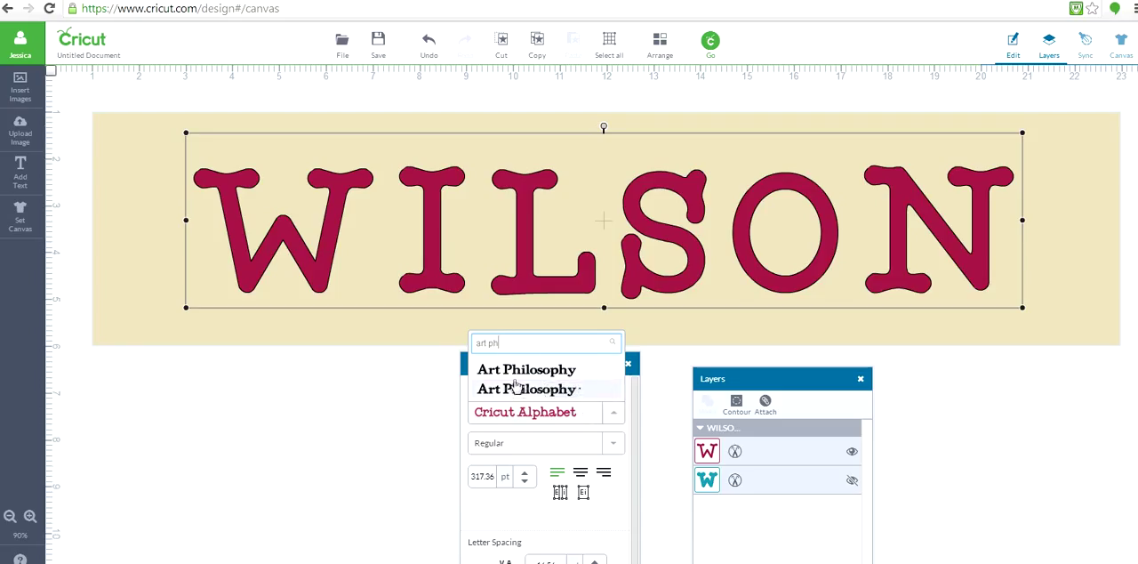
click(512, 378)
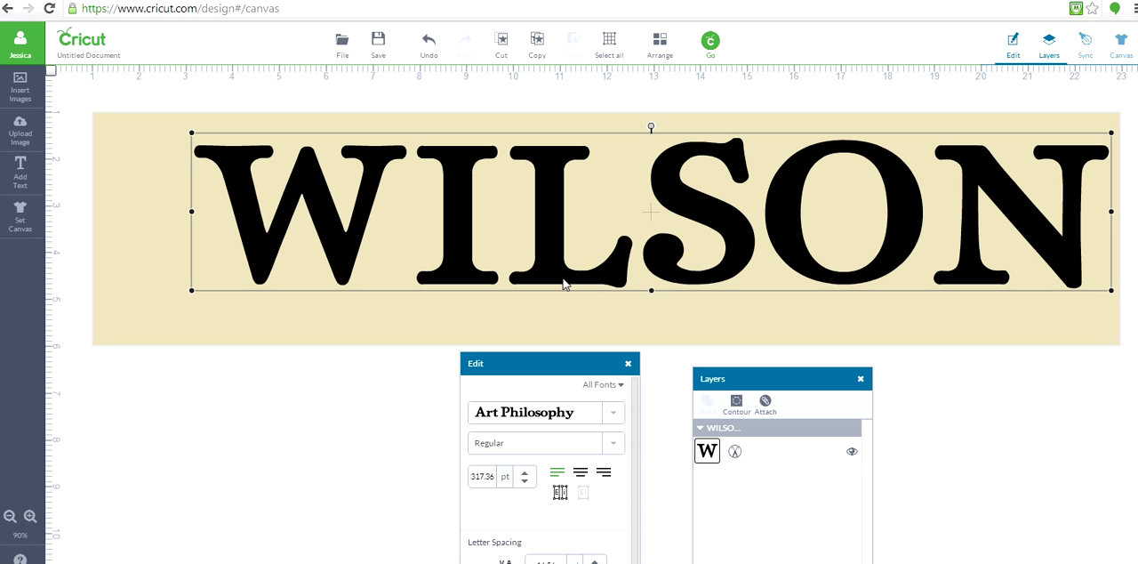
- Shrink the surname text to about 285 pt and reposition it roughly centred across the canvas width
drag(454, 246, 436, 249)
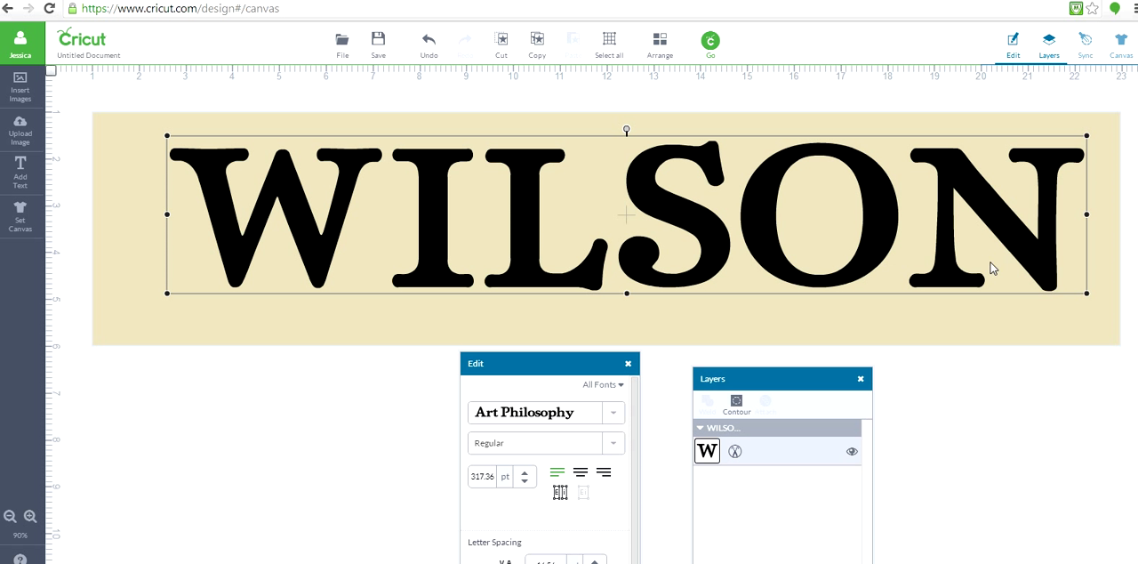
drag(1090, 297, 1059, 287)
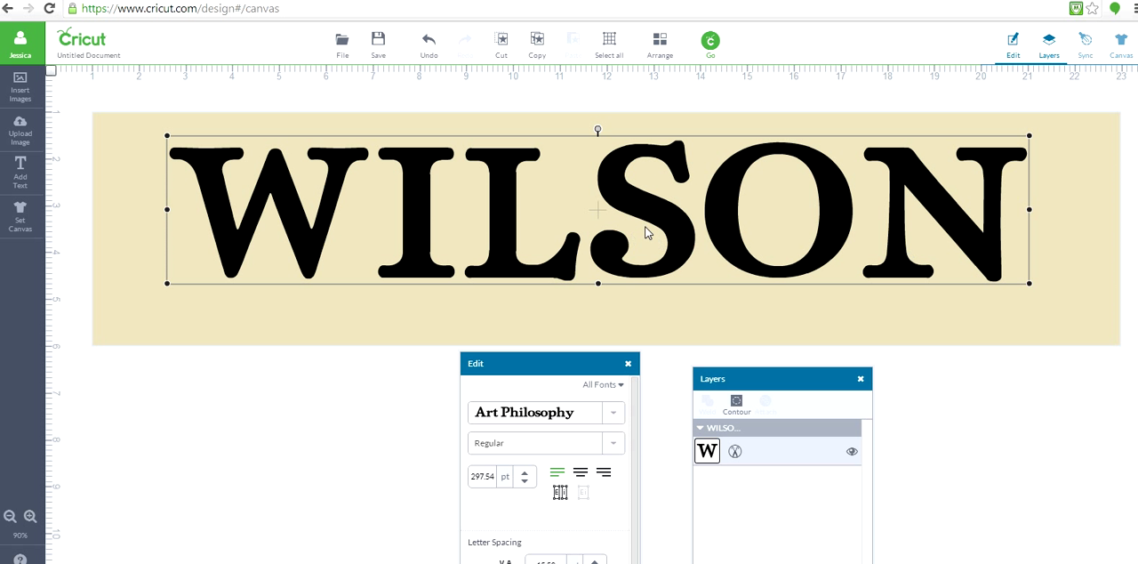
drag(650, 223, 676, 225)
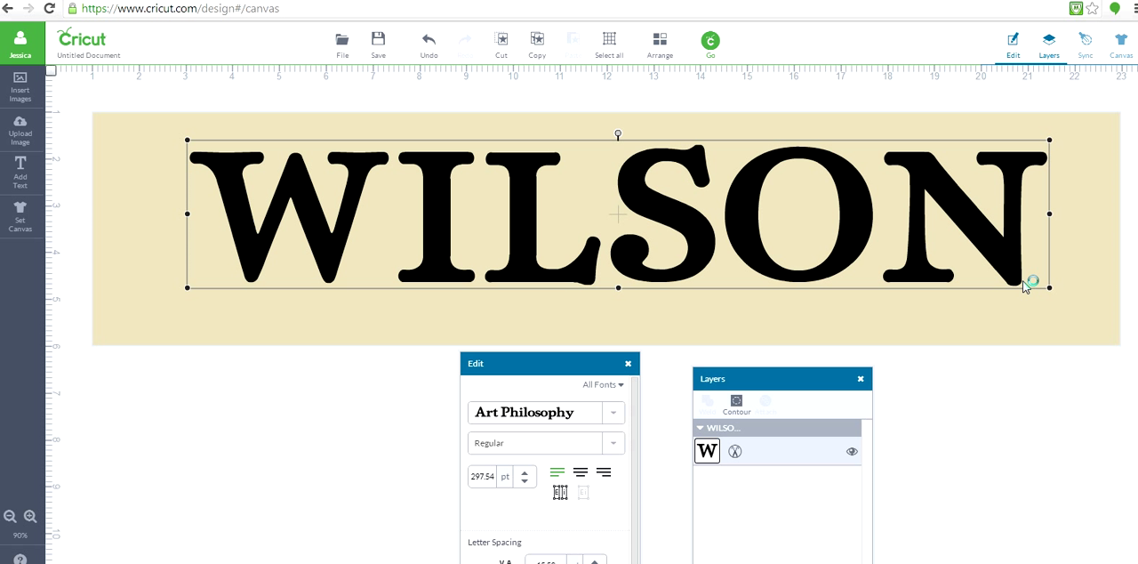
drag(1047, 288, 1037, 282)
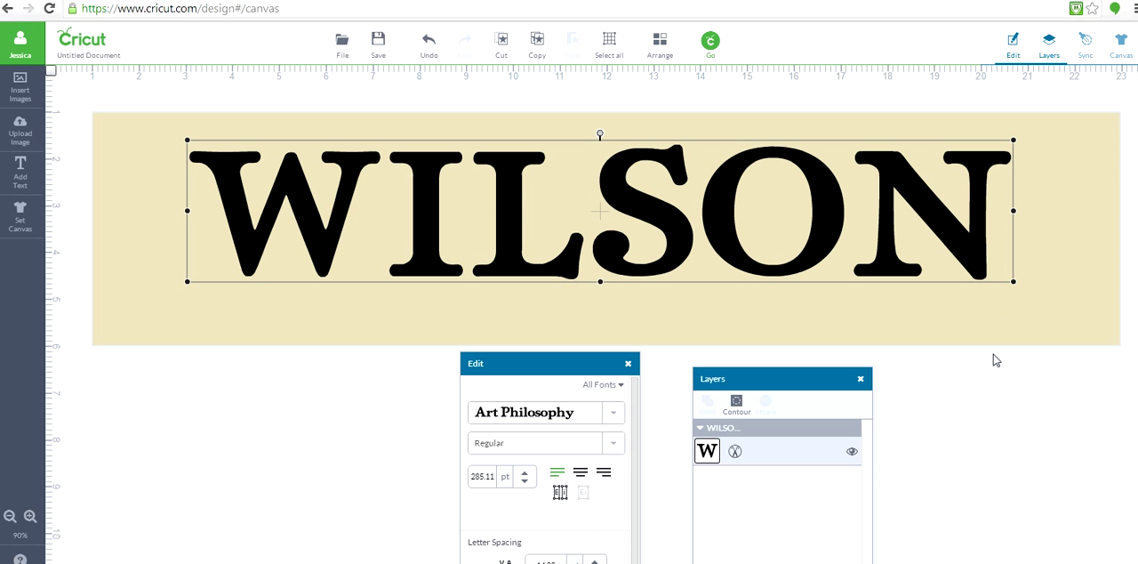
click(994, 406)
click(653, 218)
- Add a second text line with three first names in capitals, separated by periods
click(19, 172)
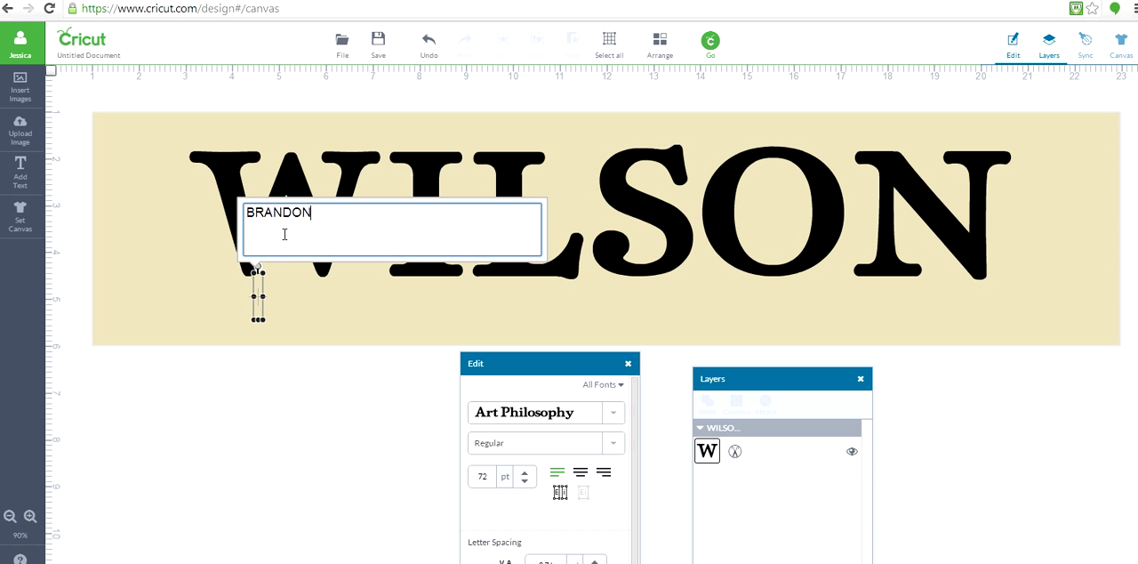
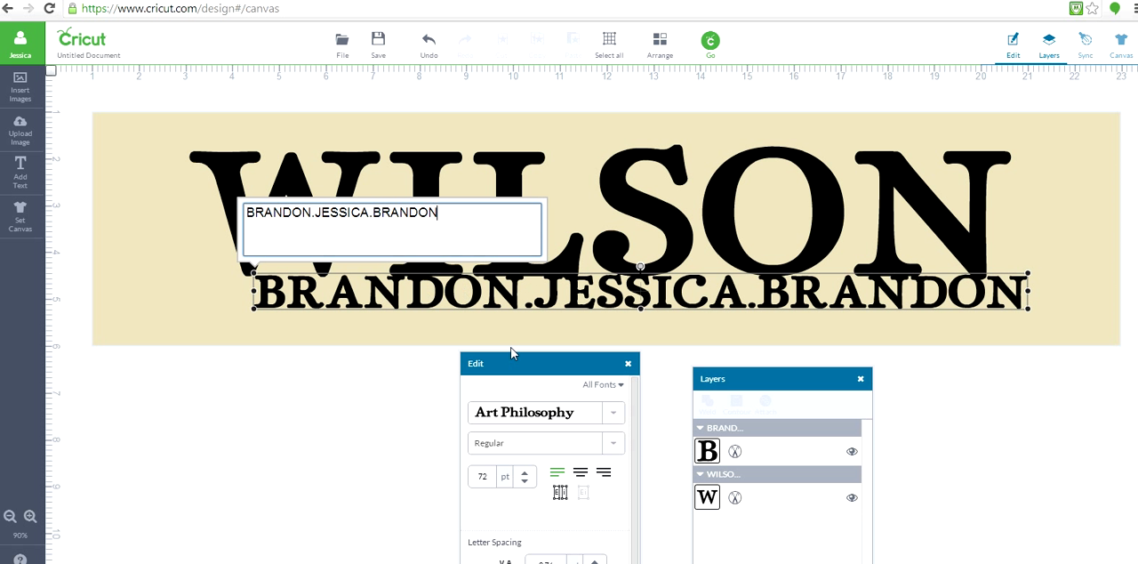
- Fill the first-names text with dark red and move it over the middle of the large surname
click(734, 450)
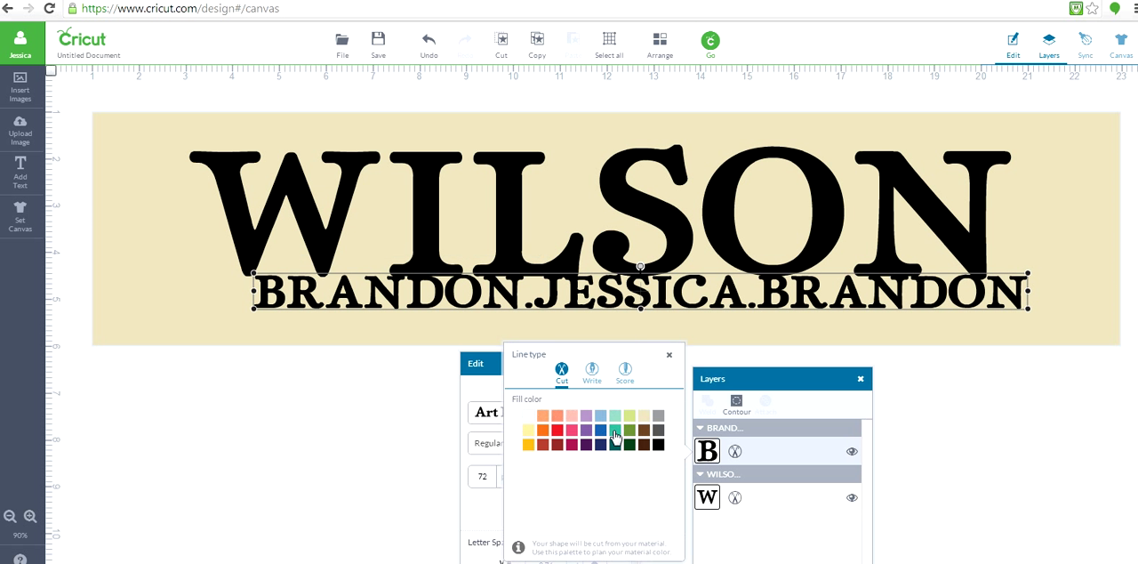
click(558, 447)
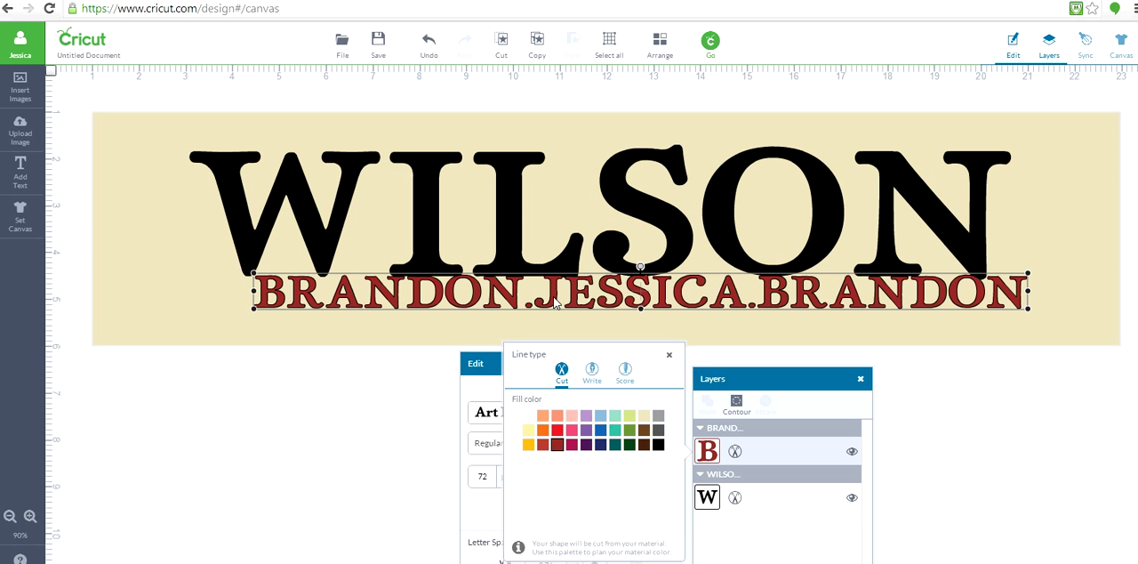
drag(554, 302, 523, 227)
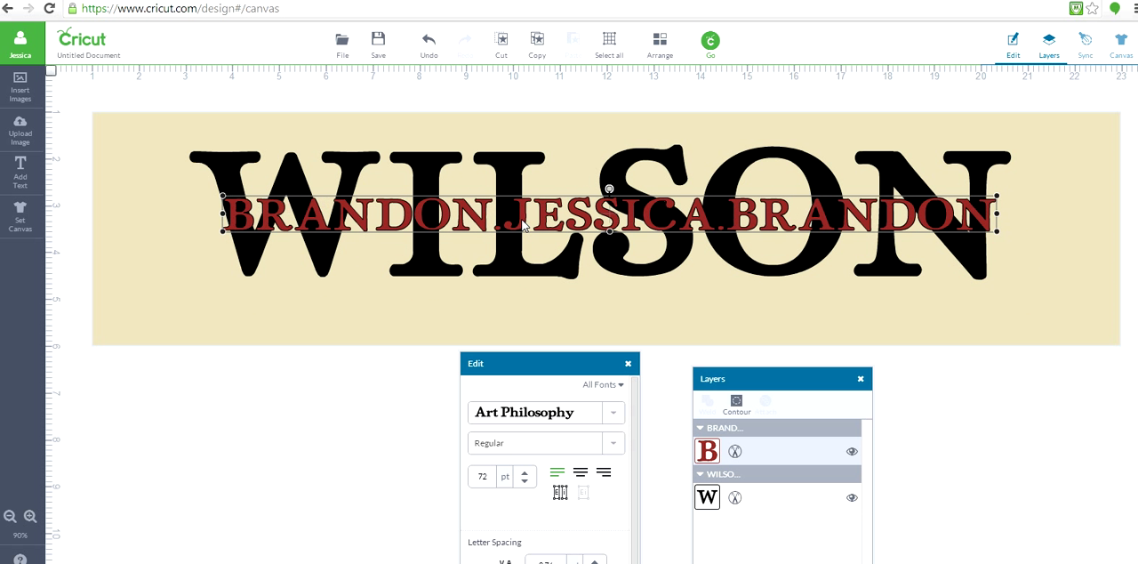
- Change the first-names text to Chalkboard Font and fill its visible layer with dark red
click(594, 413)
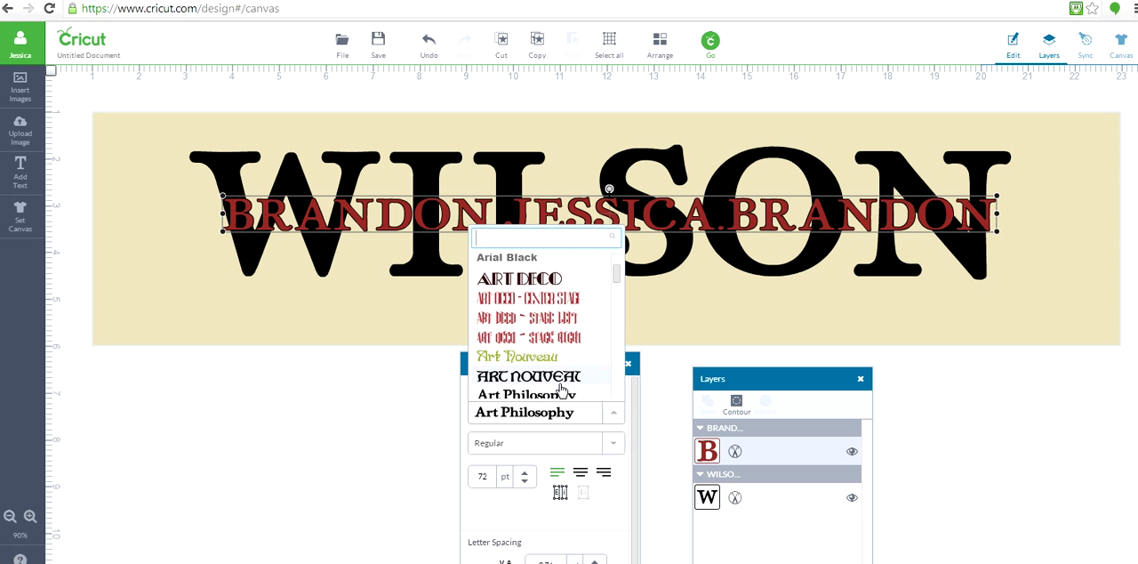
text(chalk)
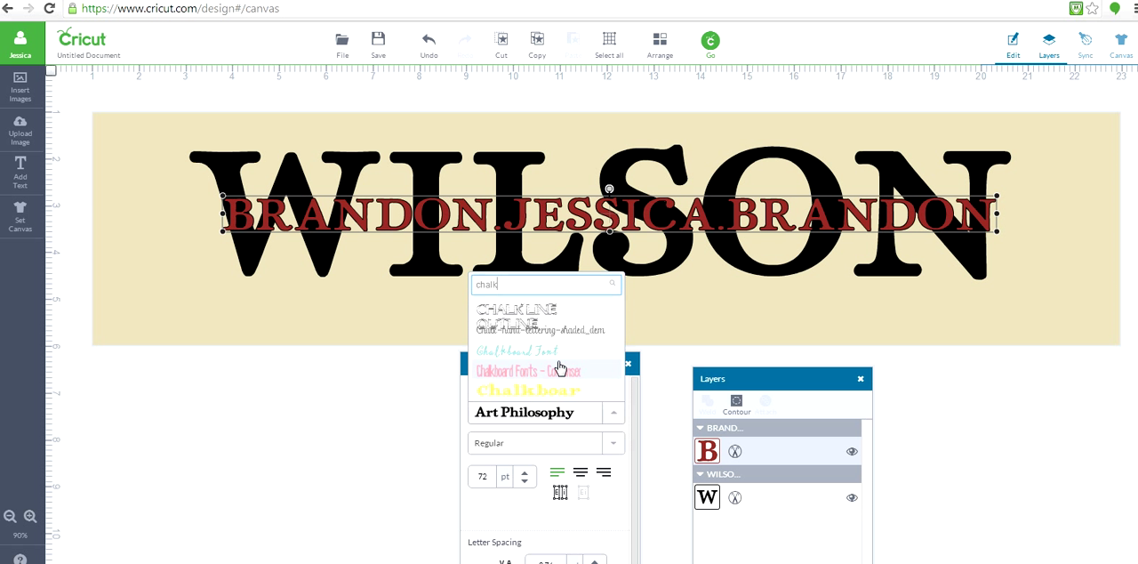
click(546, 352)
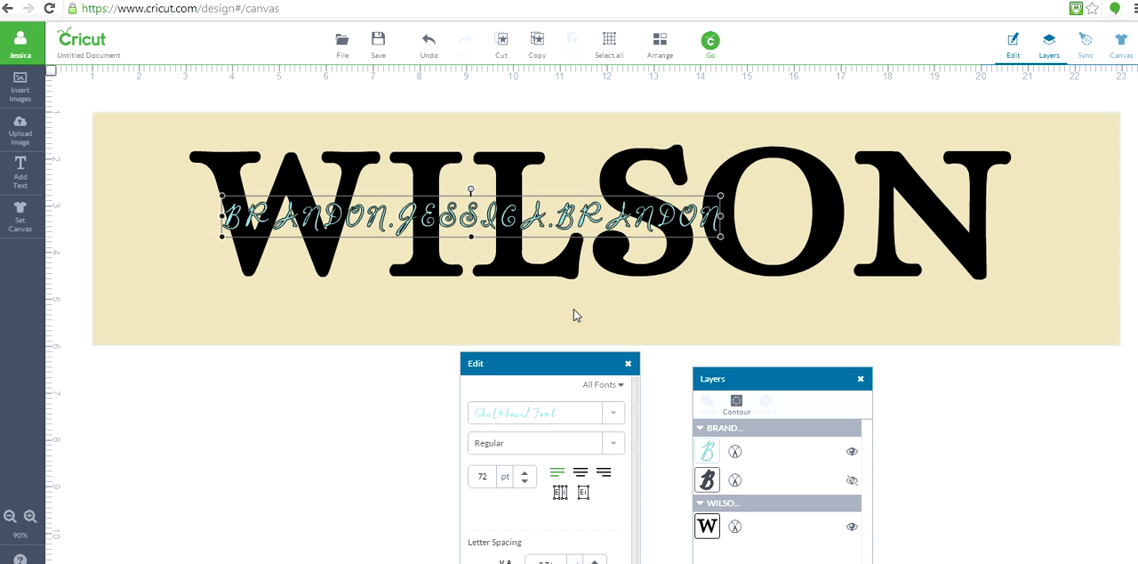
click(708, 451)
click(557, 443)
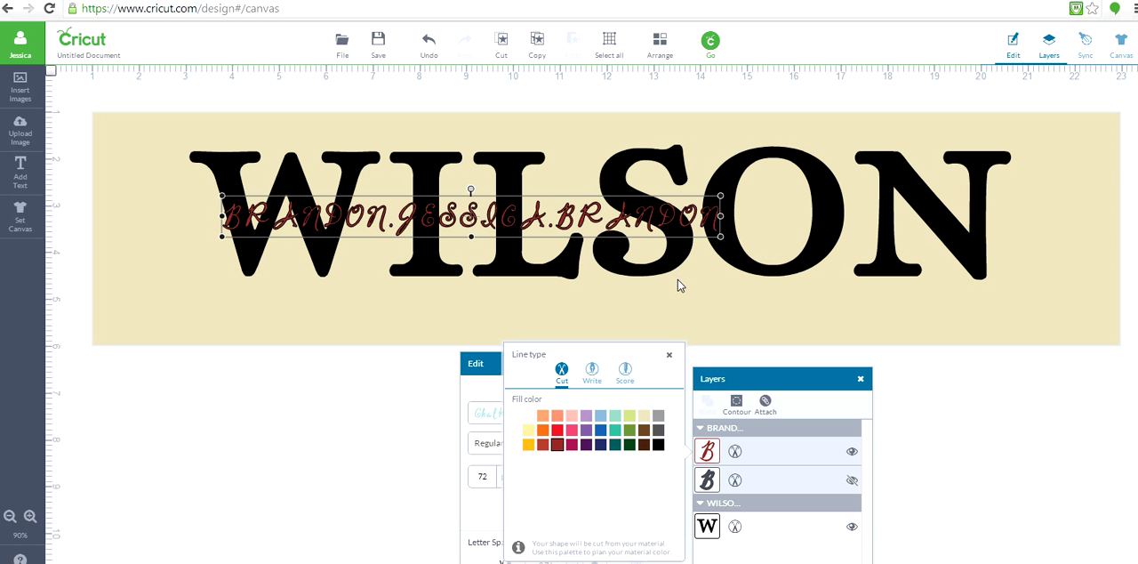
click(736, 237)
drag(762, 253, 728, 241)
click(429, 44)
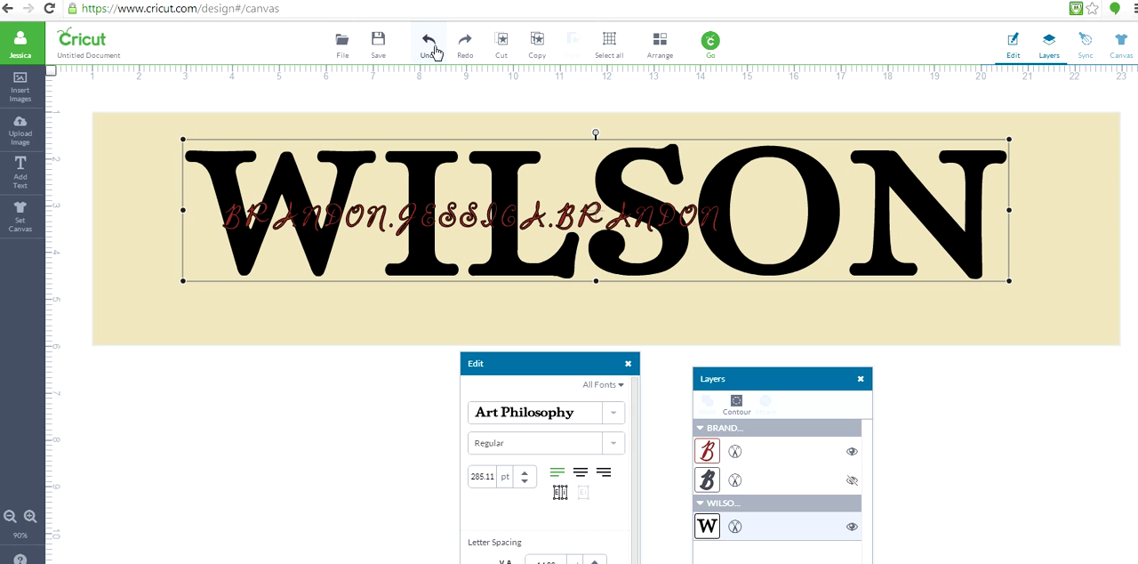
- Enlarge the first-names text to about 101 pt and reposition it centred over the large surname
click(645, 219)
drag(722, 240, 925, 258)
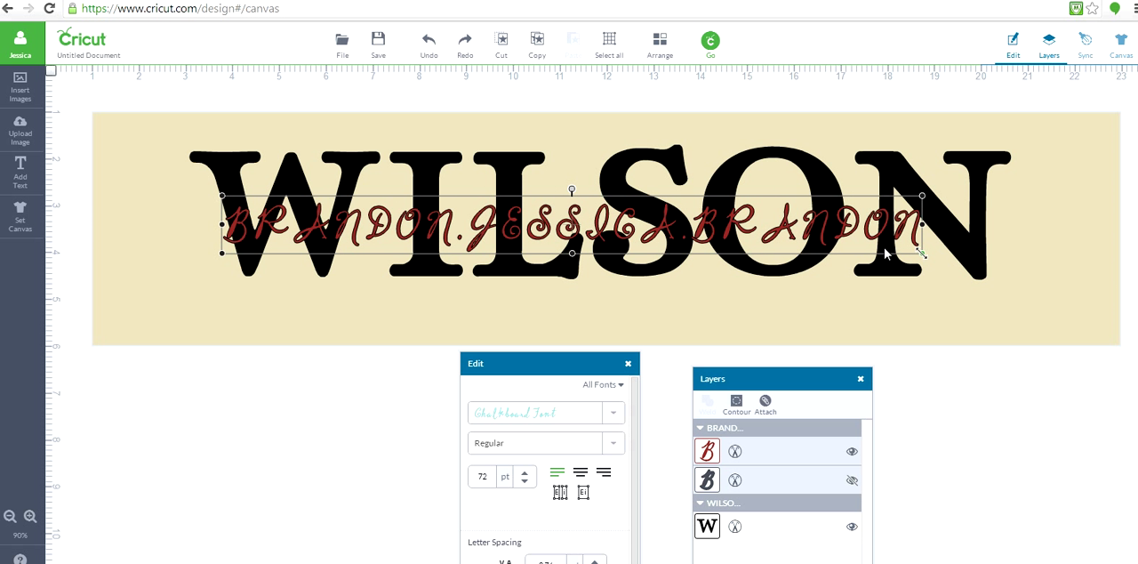
drag(594, 230, 609, 225)
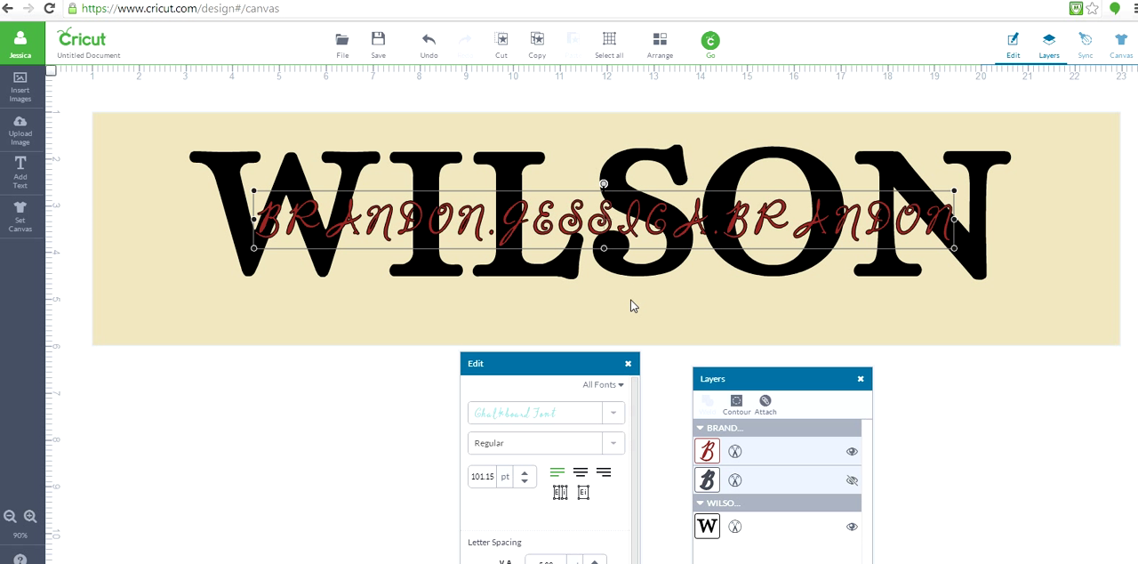
click(522, 315)
- Add a text line reading "EST. 12/20/2002" below the surname
click(31, 182)
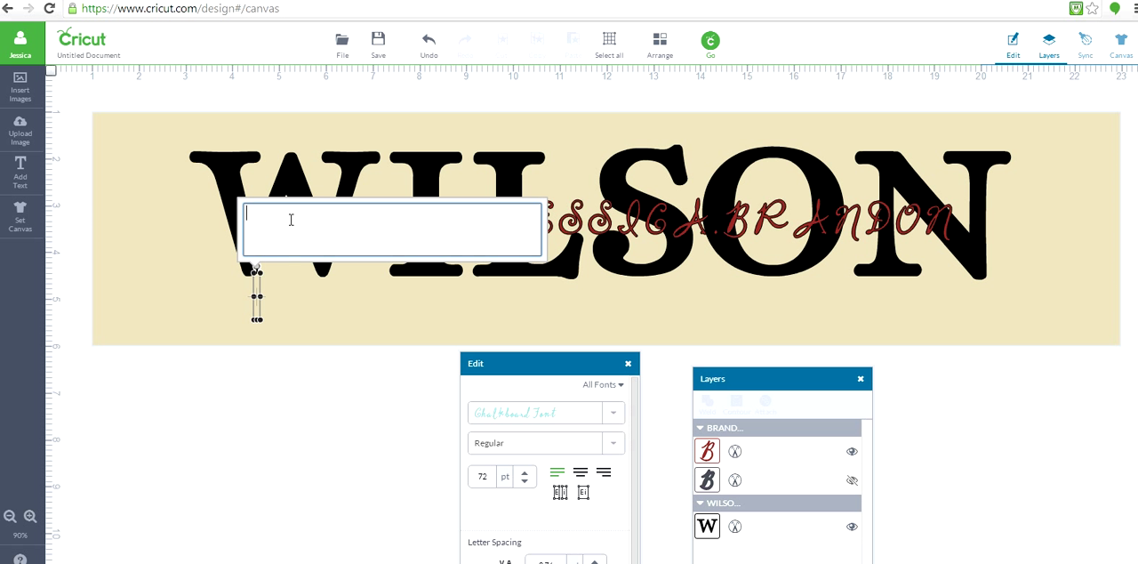
text(EST. 12/20/2002)
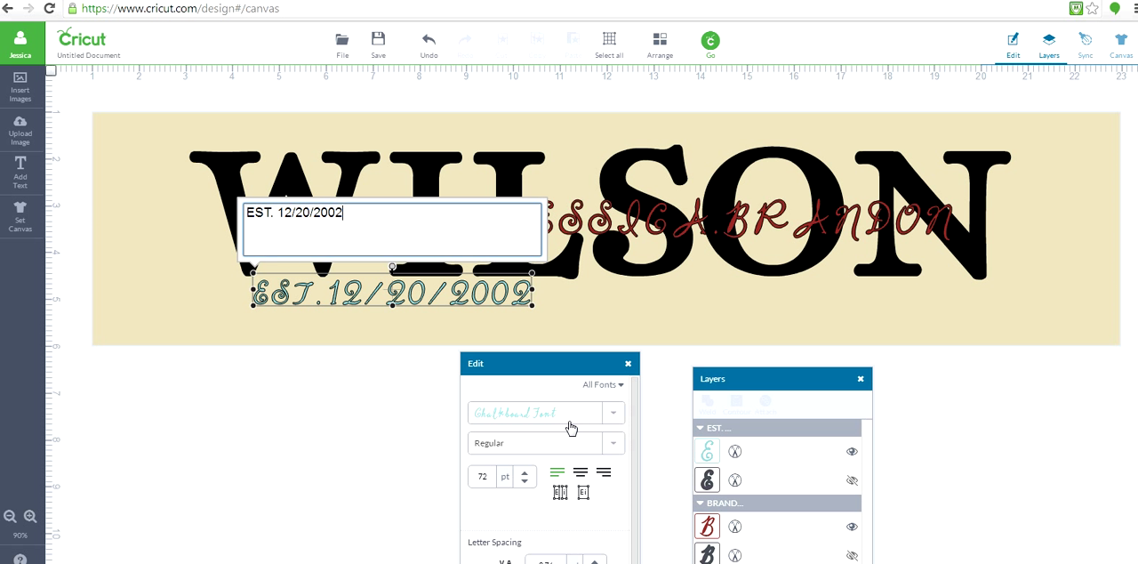
- Change the date line's font to Art Philosophy and fill it with the Wine colour
click(574, 423)
text(art)
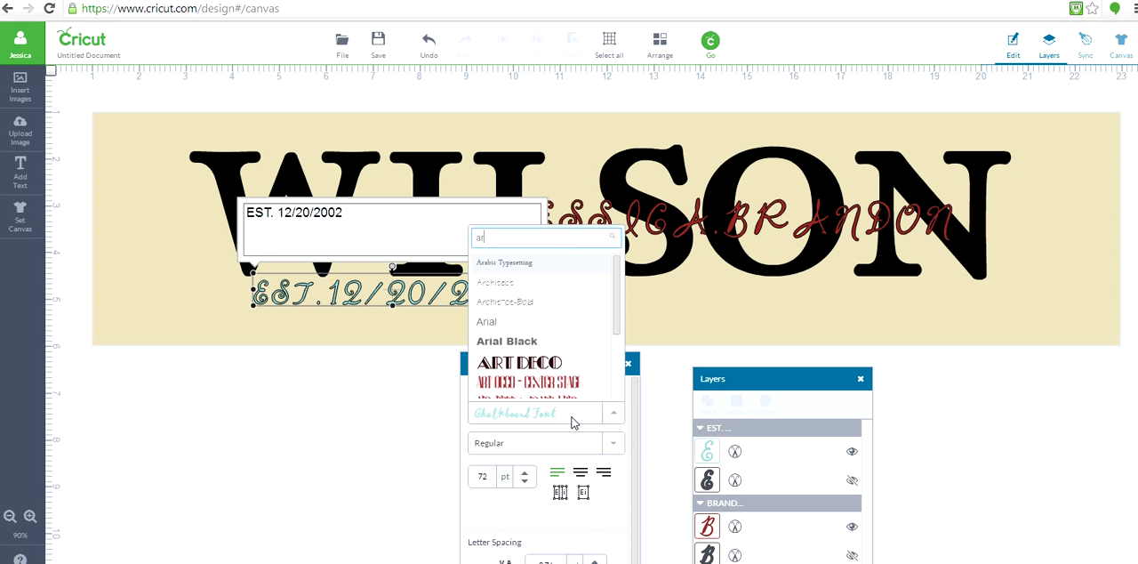
click(562, 377)
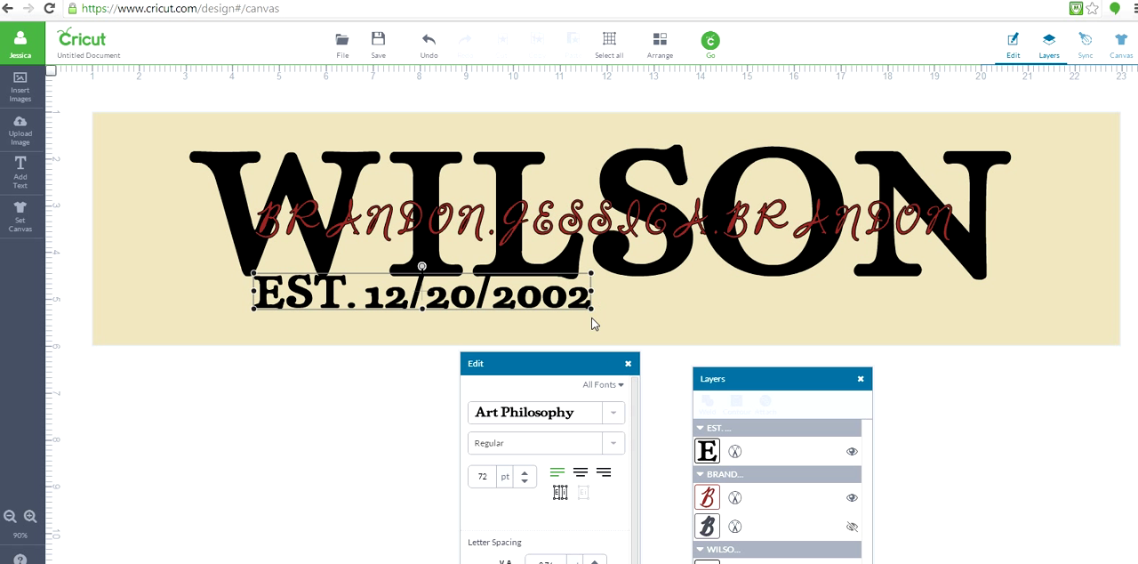
click(707, 452)
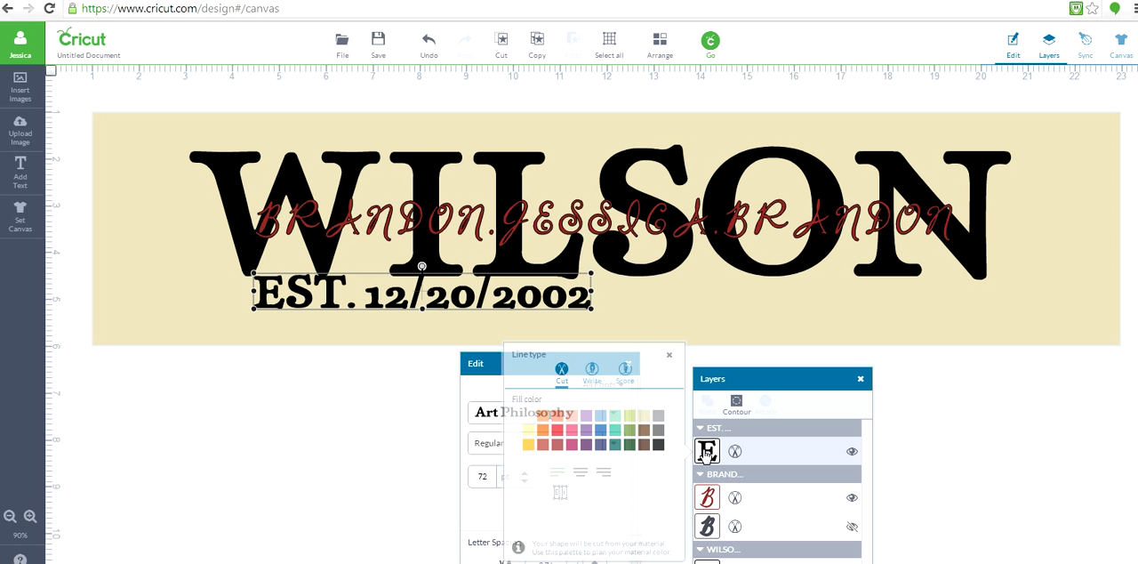
click(558, 449)
click(523, 330)
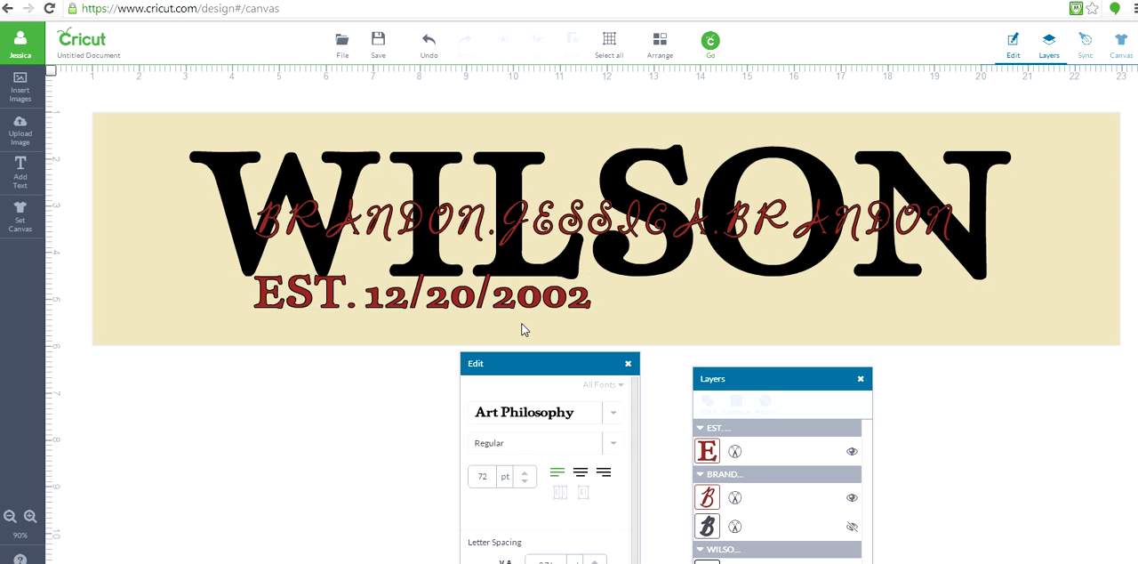
- Edit the date line so that "EST." reads "Est." with lowercase s and t
click(549, 300)
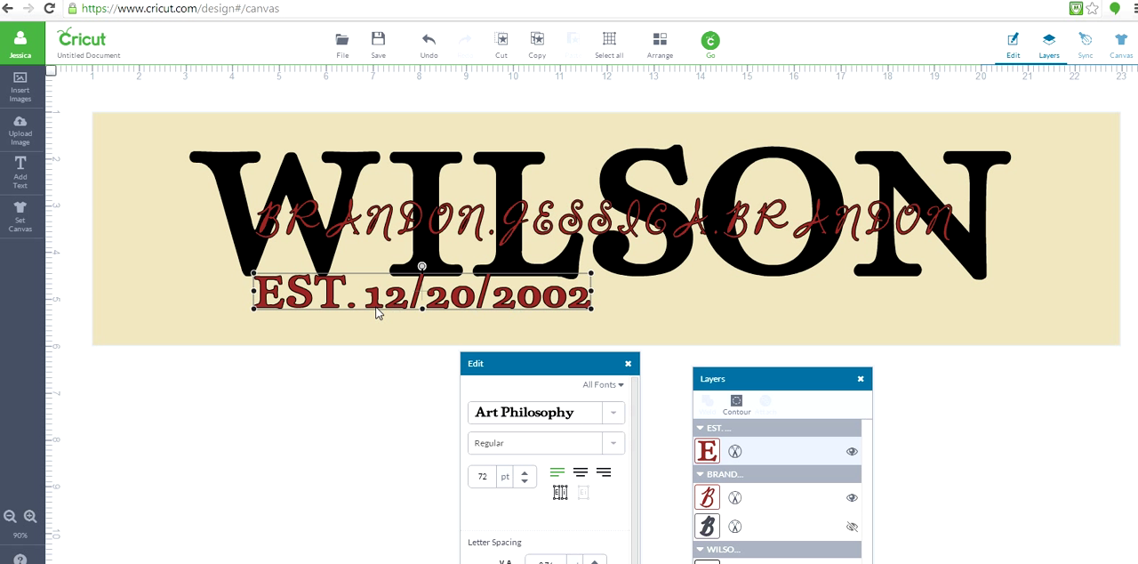
double_click(343, 301)
click(272, 214)
key(shift+Left)
key(shift+Left)
text(st)
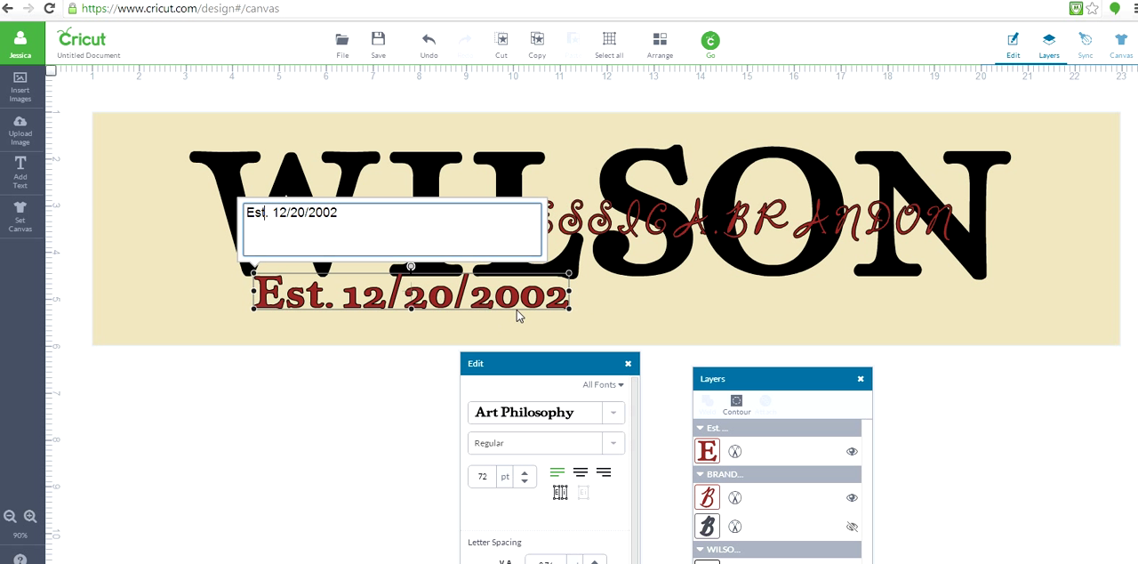
- Resize the date line to about 71.6 pt and centre it beneath the surname
drag(568, 310, 637, 317)
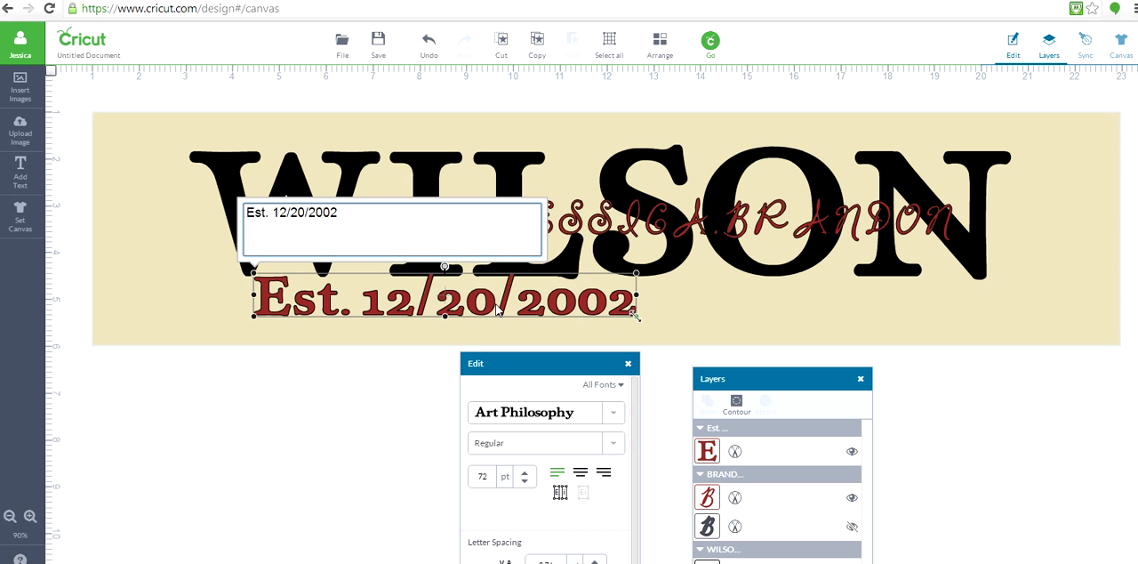
drag(496, 307, 661, 322)
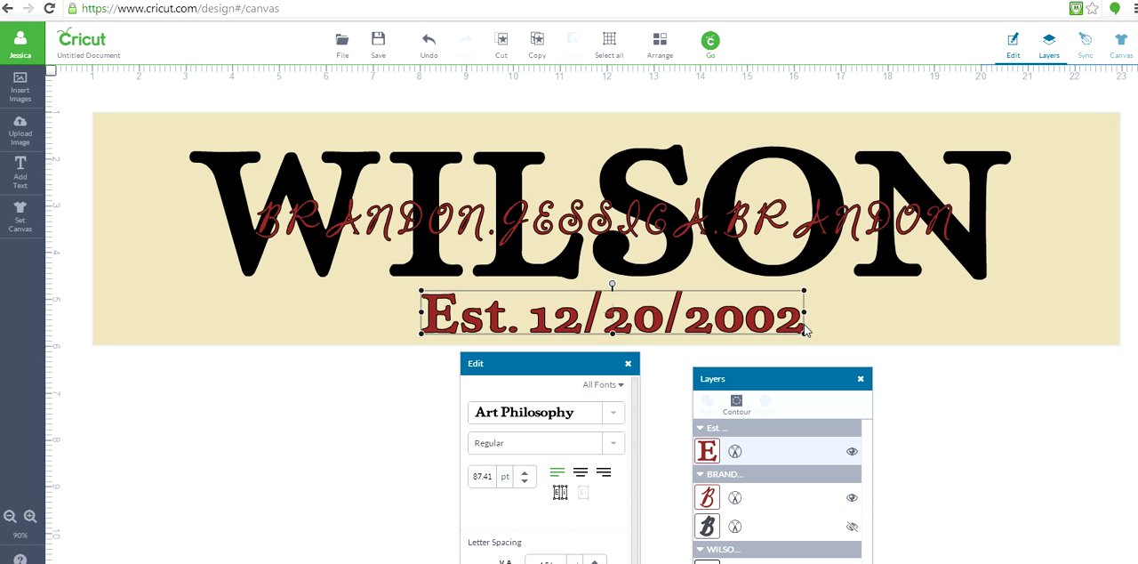
drag(806, 330, 725, 336)
drag(617, 318, 642, 328)
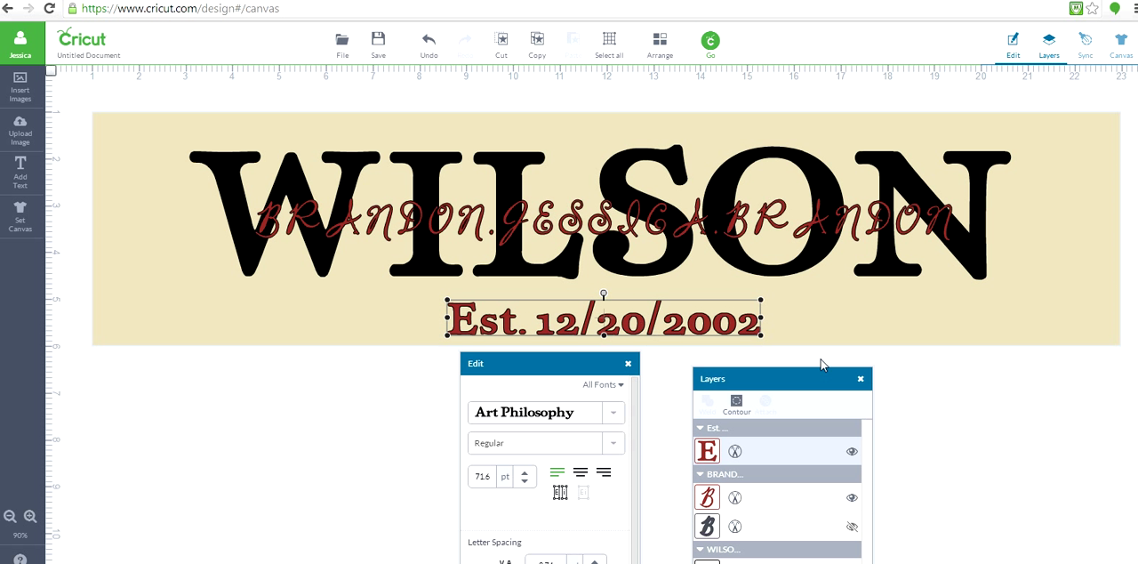
click(907, 435)
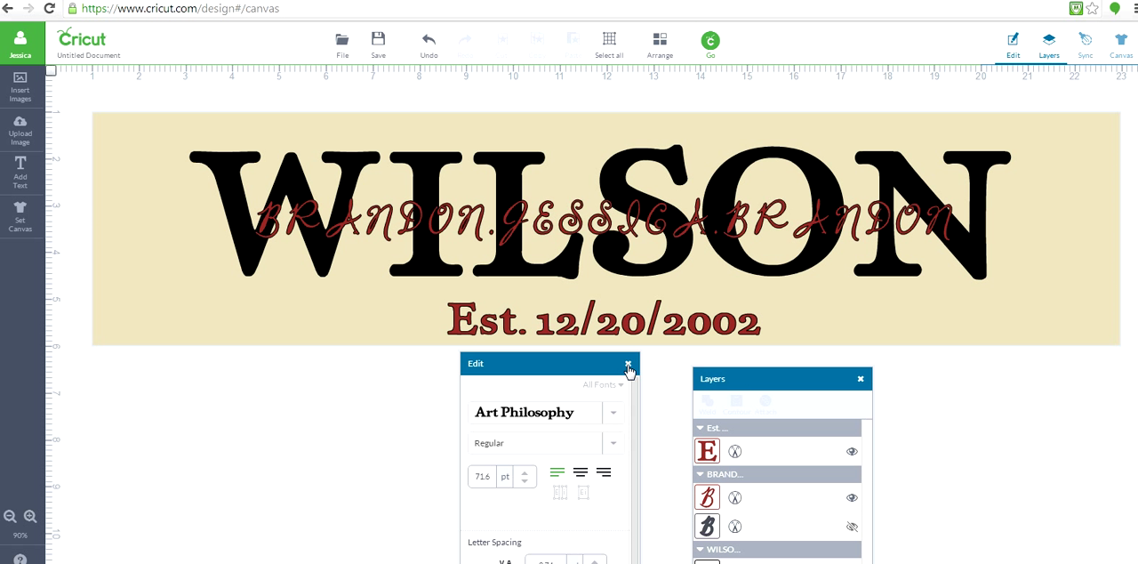
- Try to send the design to cutting, and change the canvas type to a blank canvas
click(712, 43)
click(17, 222)
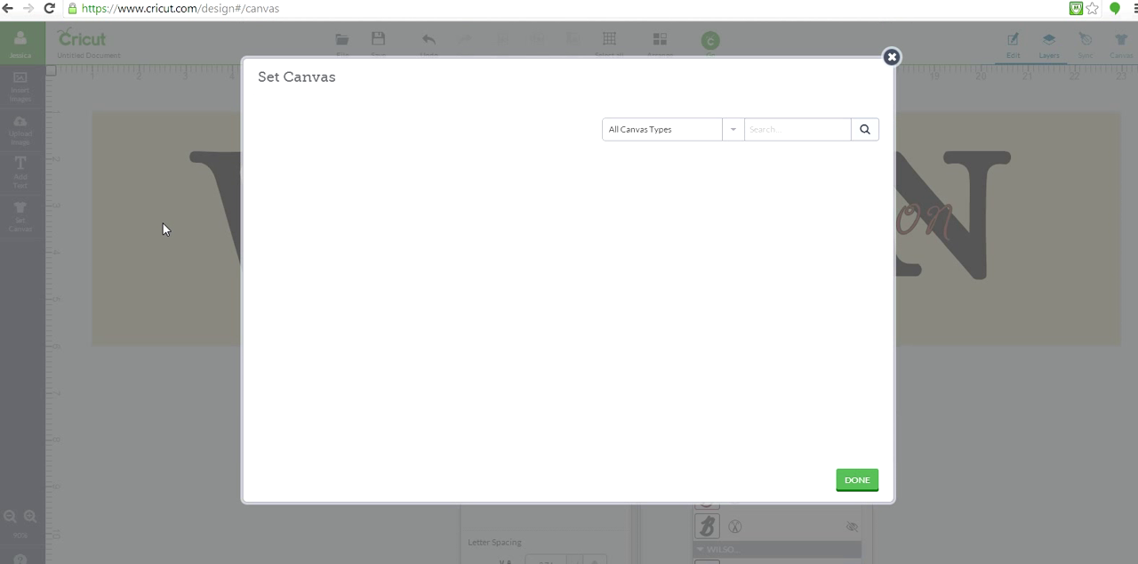
click(866, 481)
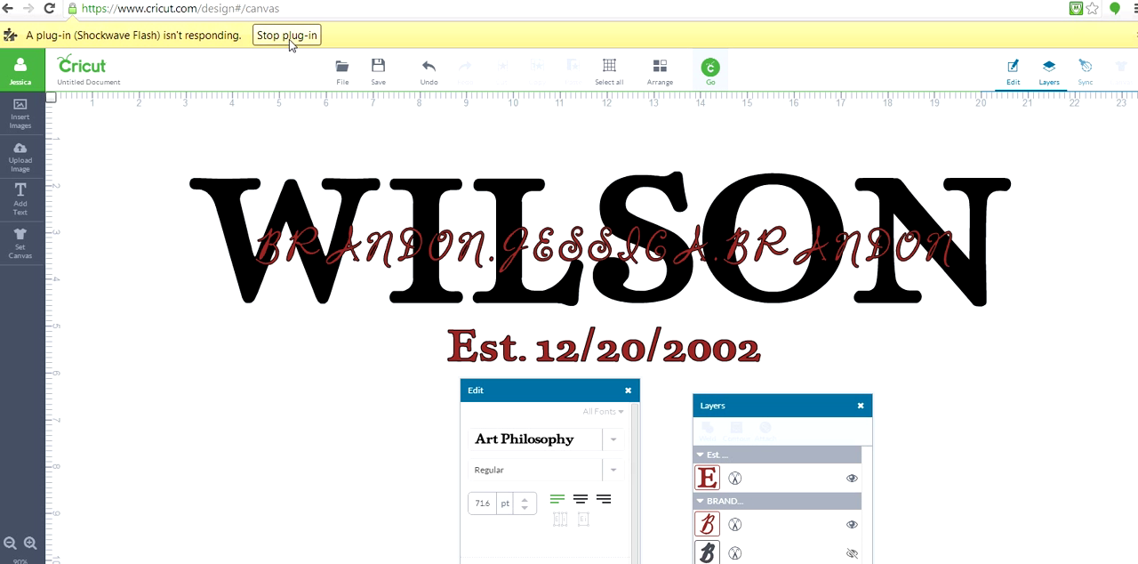
- Stop the unresponsive Shockwave Flash plug-in and reload the design page
click(286, 36)
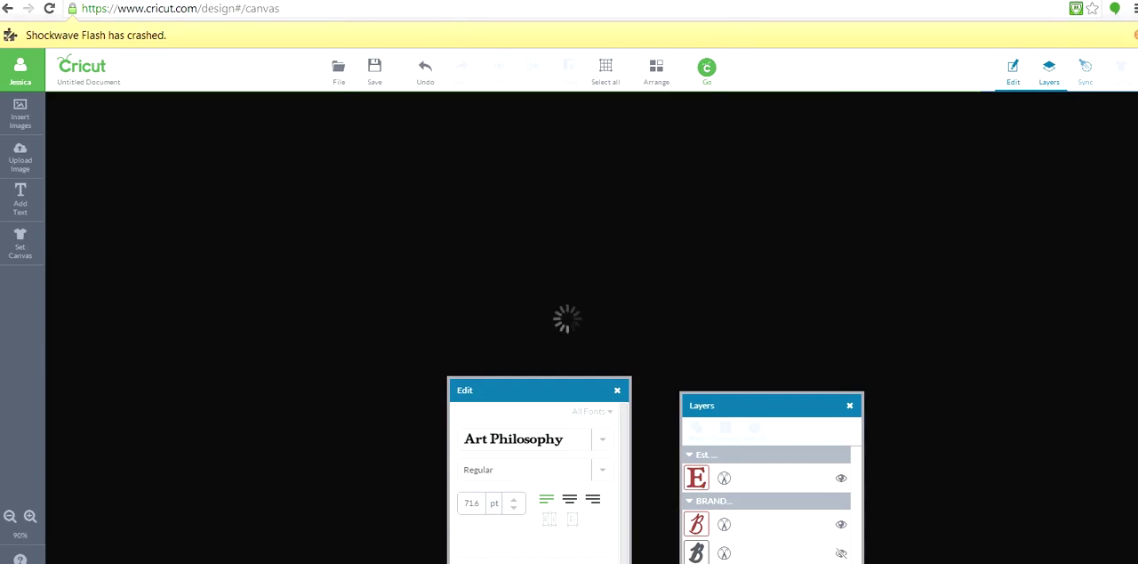
click(1136, 35)
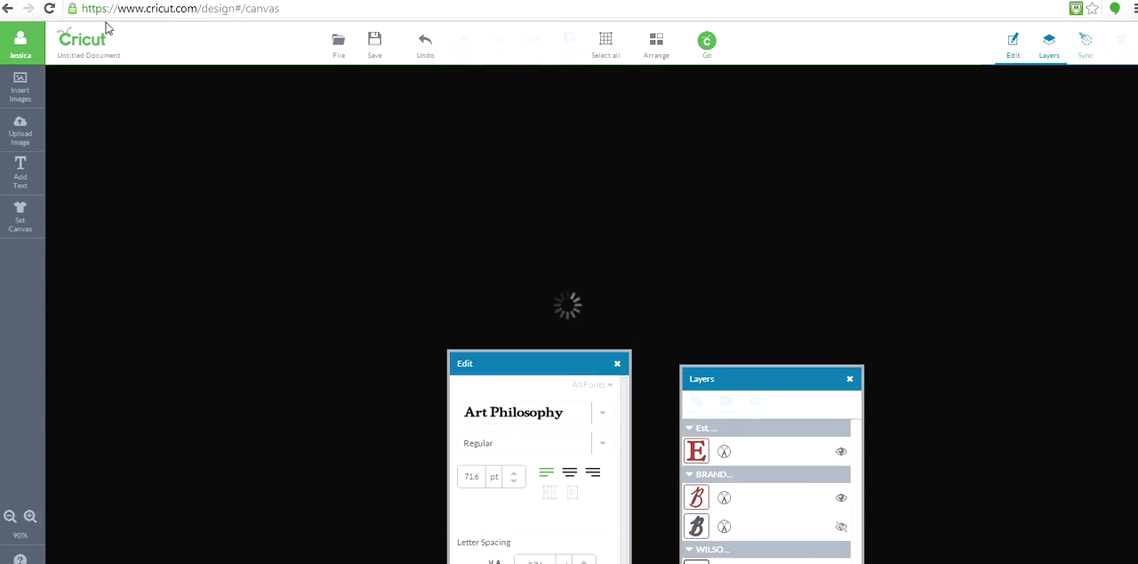
click(49, 8)
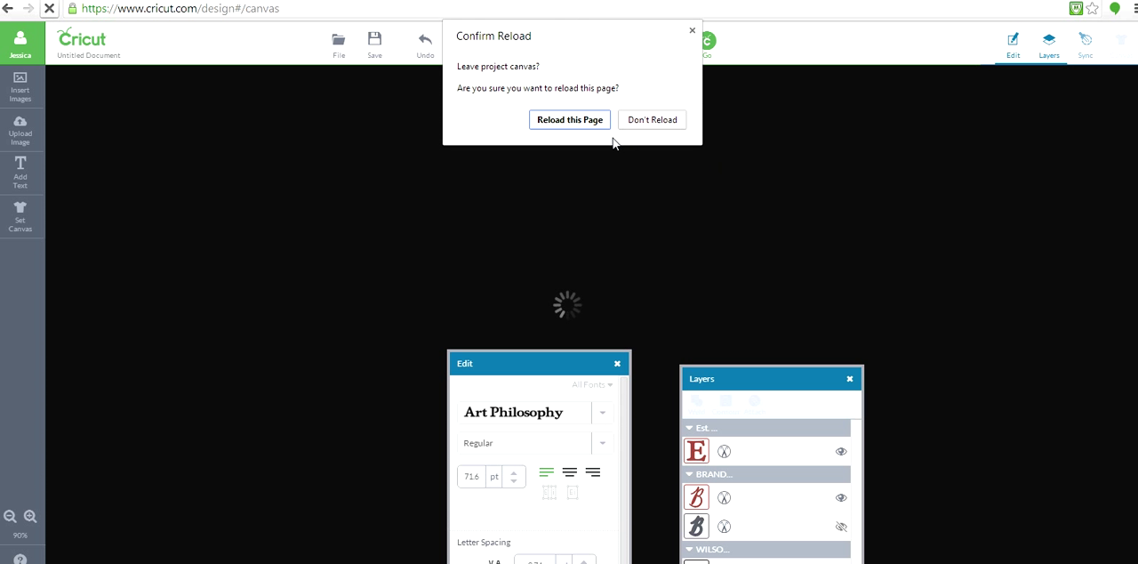
click(580, 120)
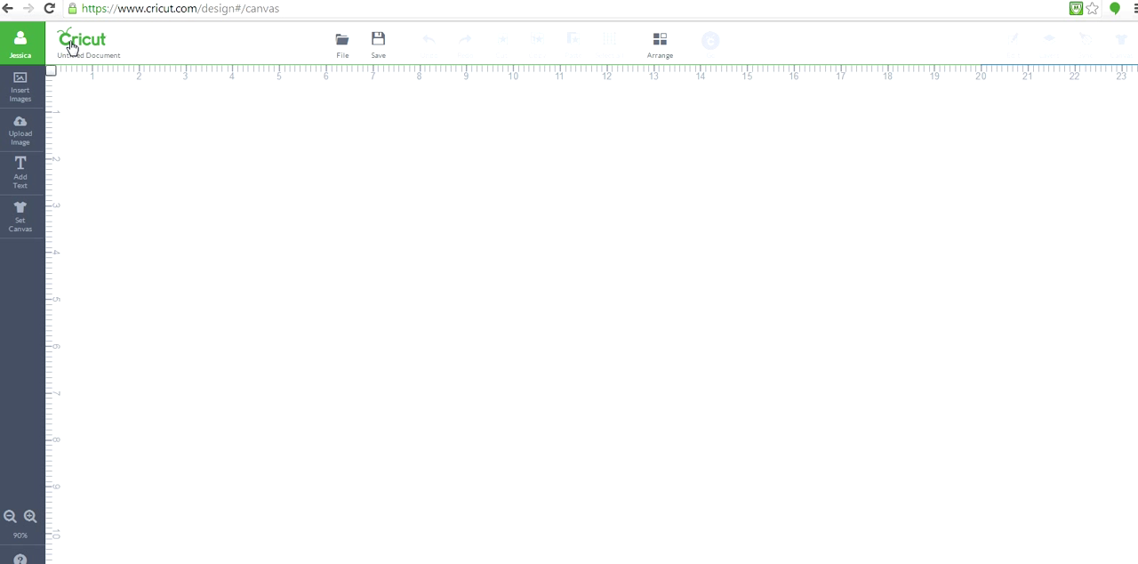
- Open the saved project Name Sign from My Projects
click(346, 44)
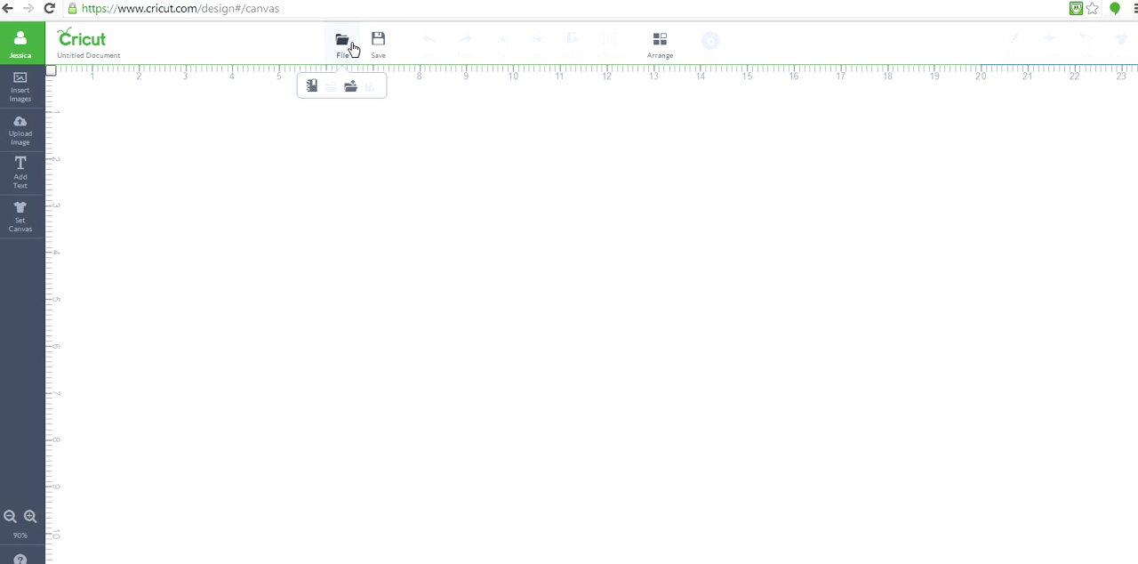
click(349, 87)
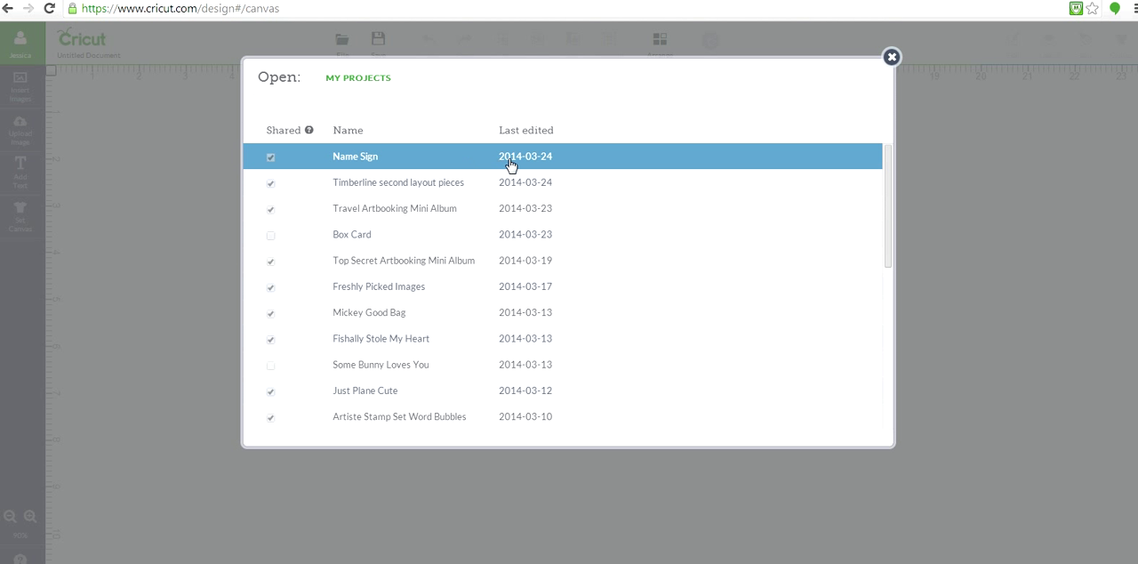
click(513, 165)
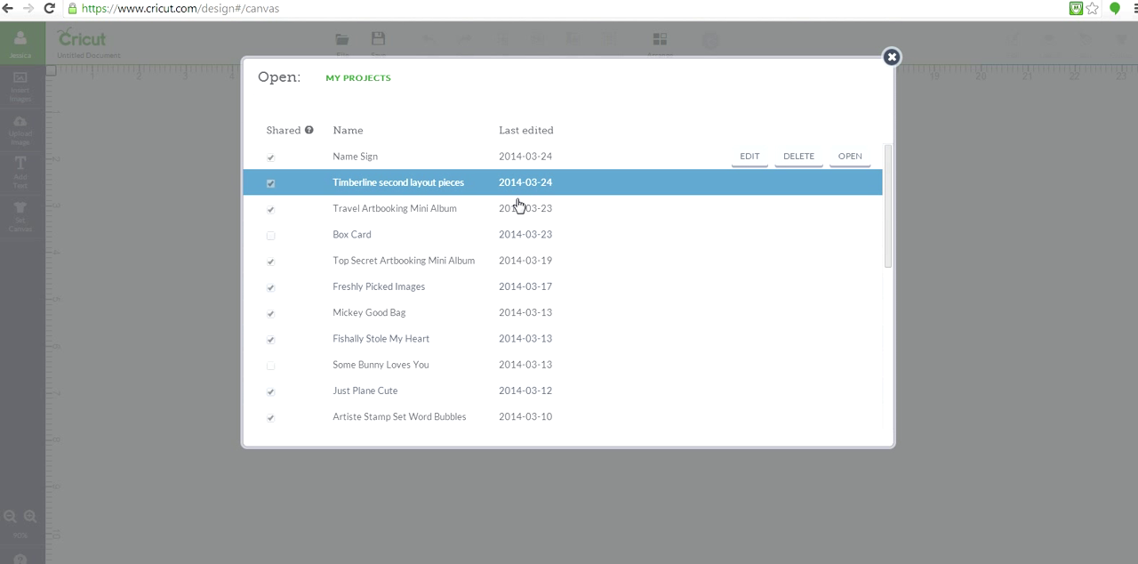
click(854, 157)
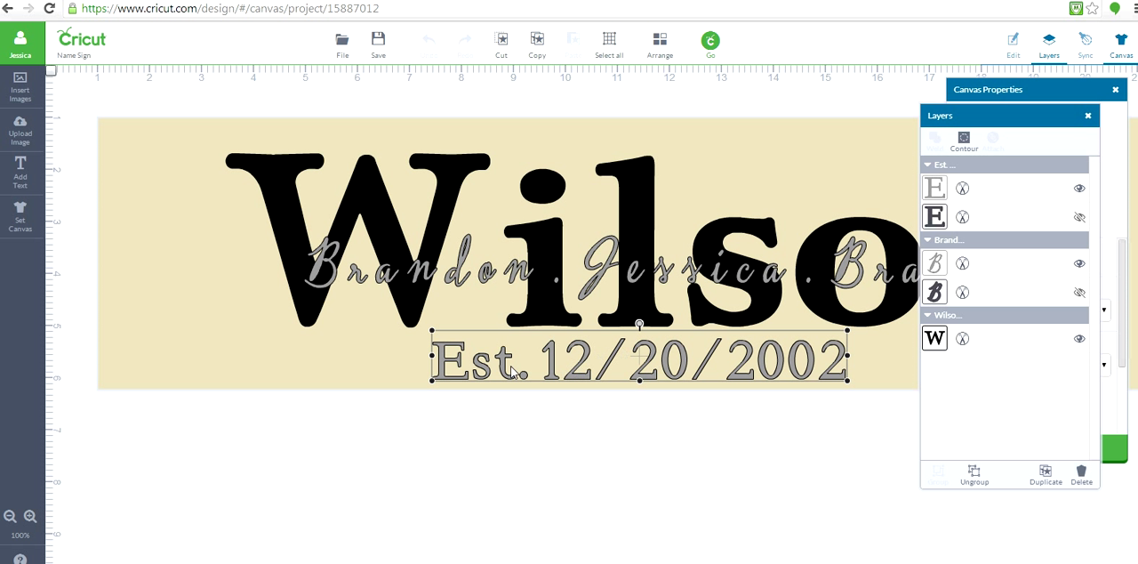
- Fill the visible layer of the "Est. 12/20/2002" text with bright red
click(573, 378)
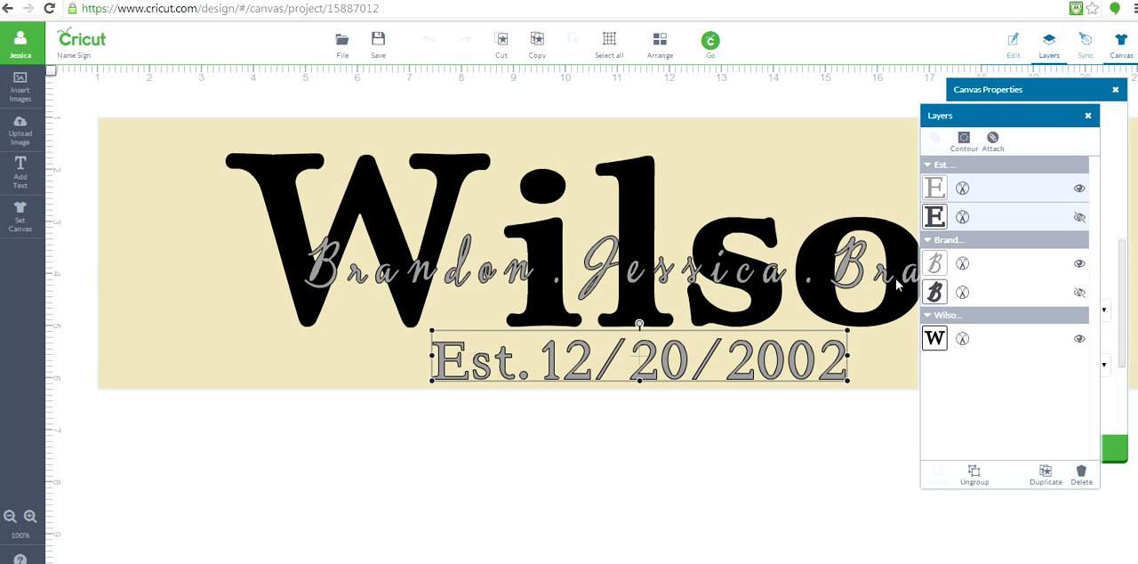
click(935, 188)
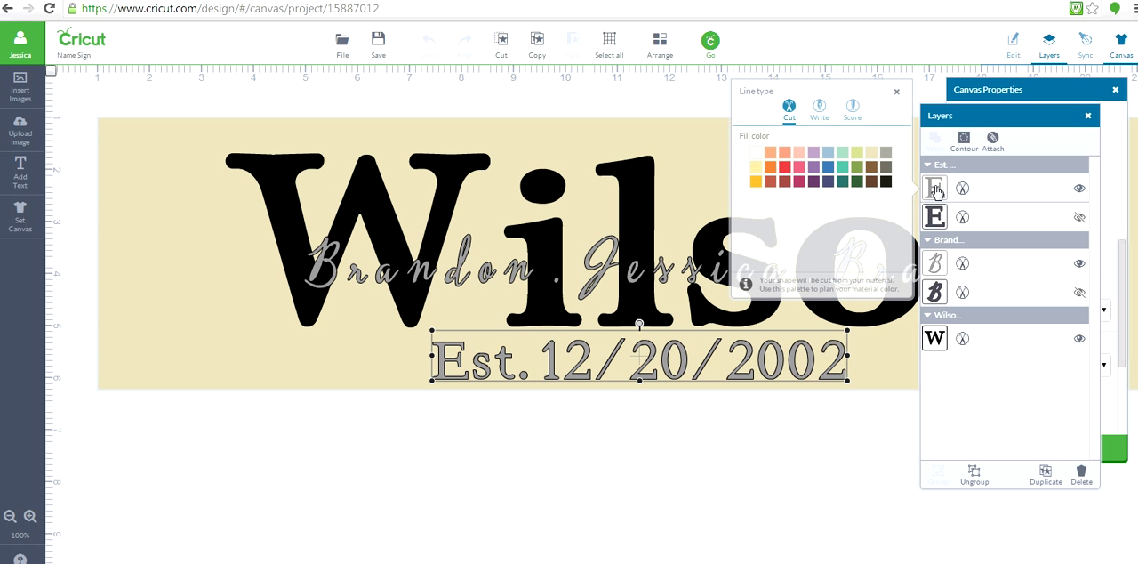
click(785, 188)
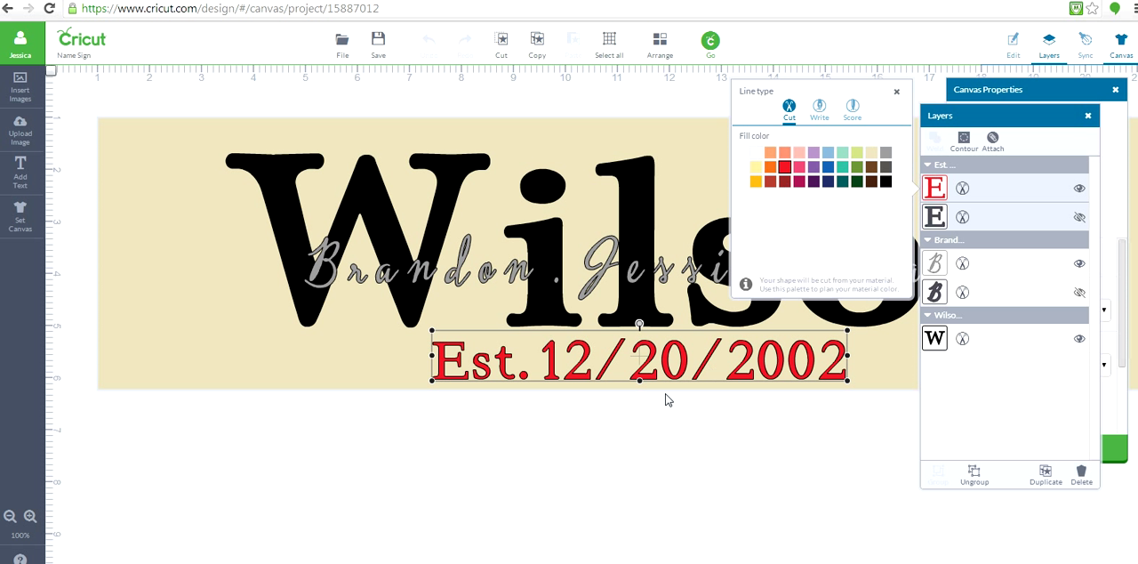
click(631, 474)
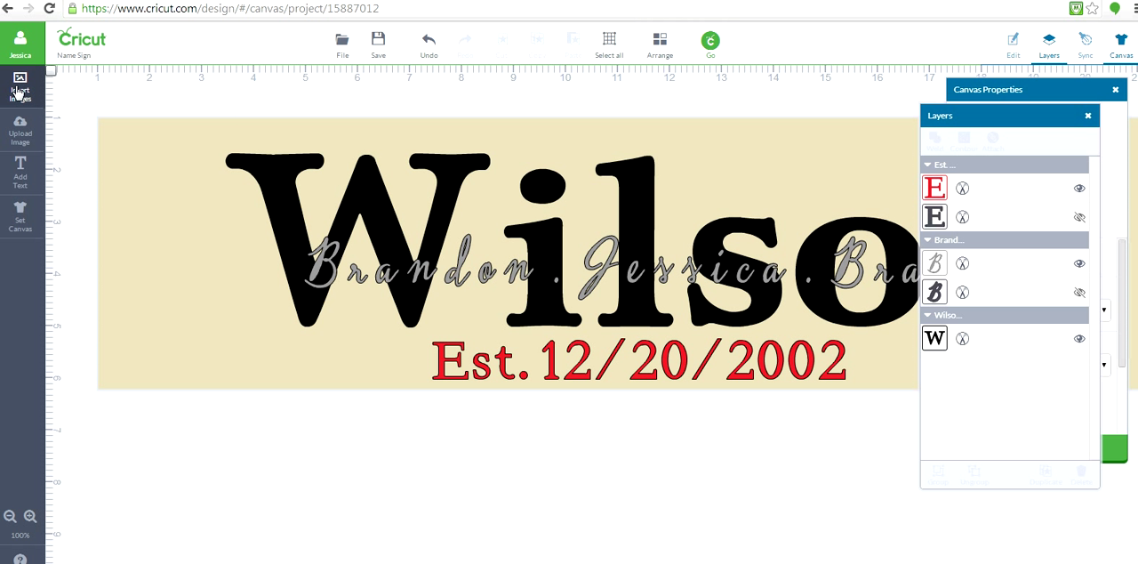
- Set the project to a blank canvas and try to send the design to cutting
click(22, 217)
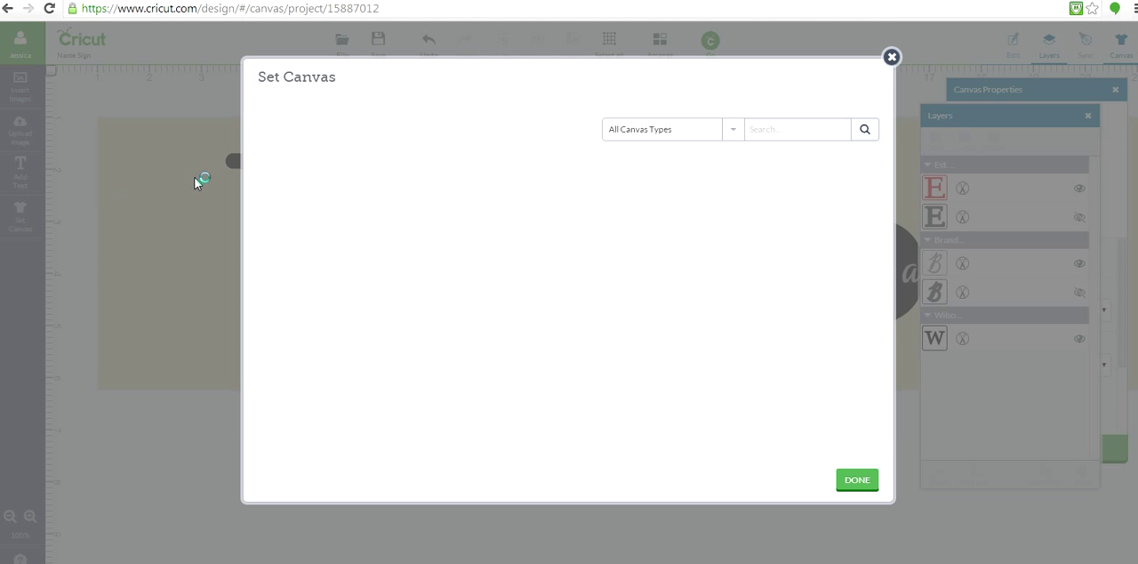
click(323, 215)
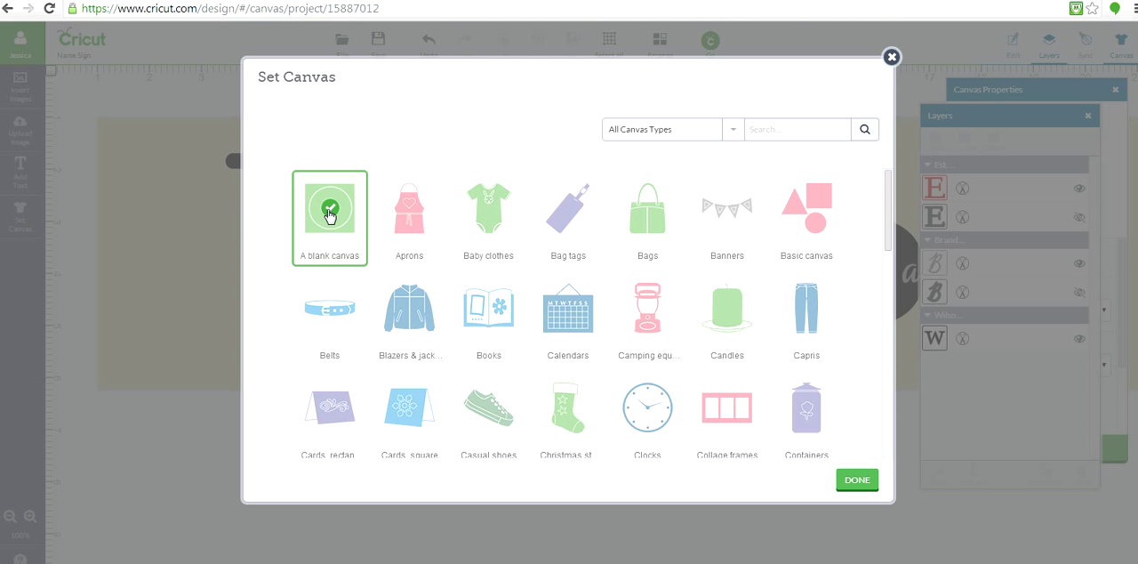
click(858, 484)
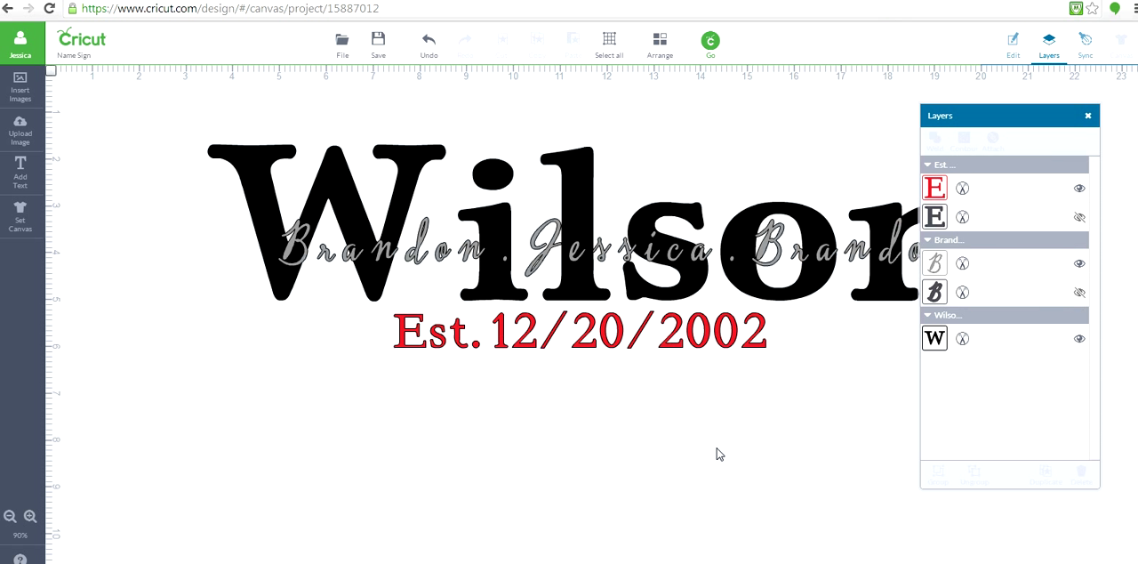
click(712, 45)
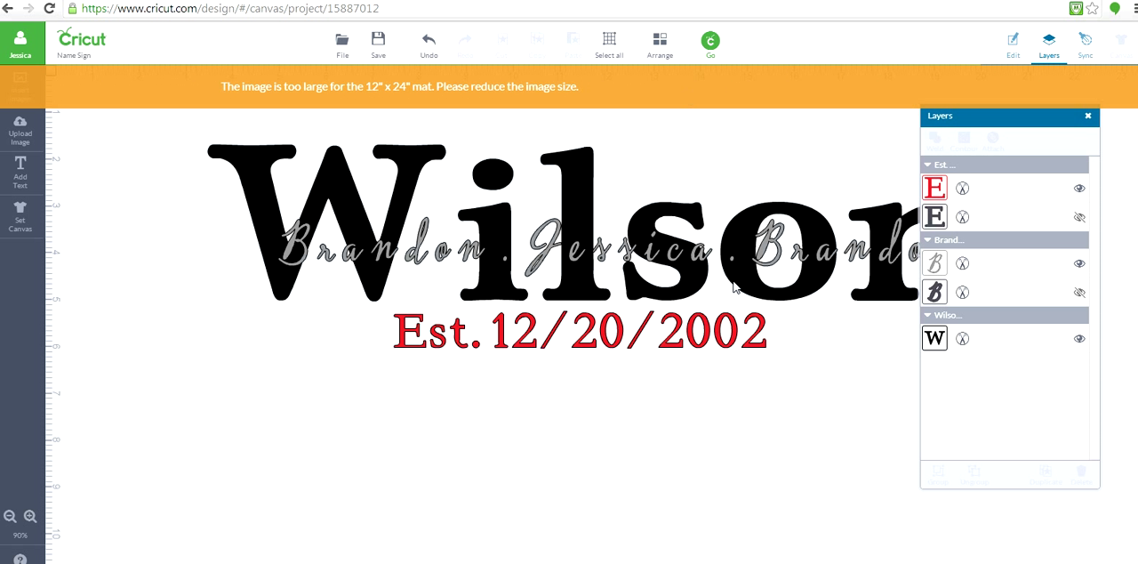
click(723, 78)
- Rotate the large surname 90 degrees clockwise and move it down so its first letter starts at the canvas's upper edge
click(617, 251)
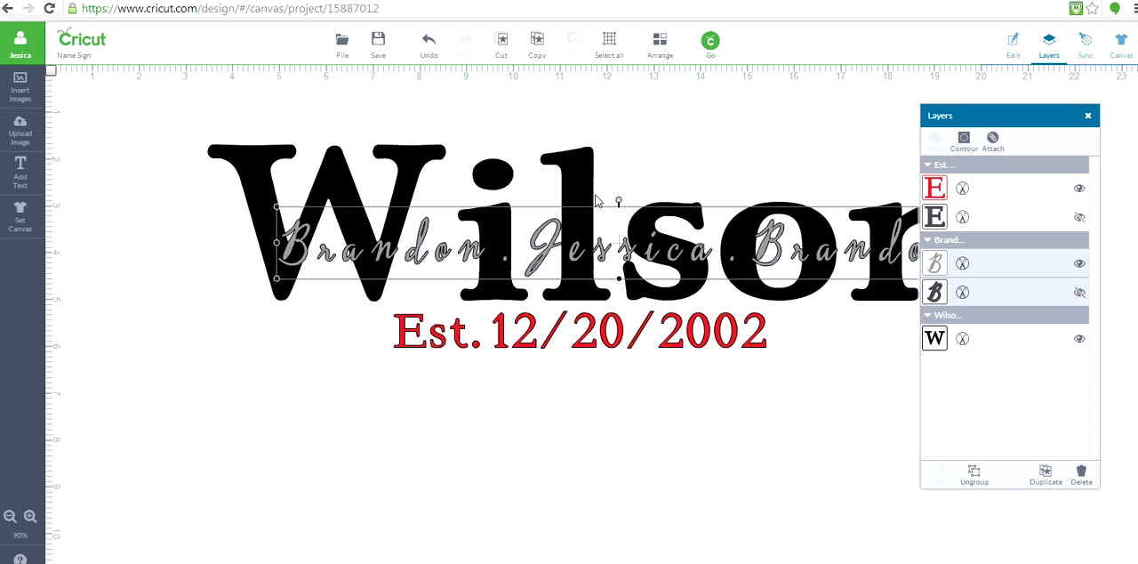
mouse_move(619, 197)
mouse_down()
mouse_move(635, 201)
mouse_move(602, 195)
mouse_up()
drag(583, 118, 667, 233)
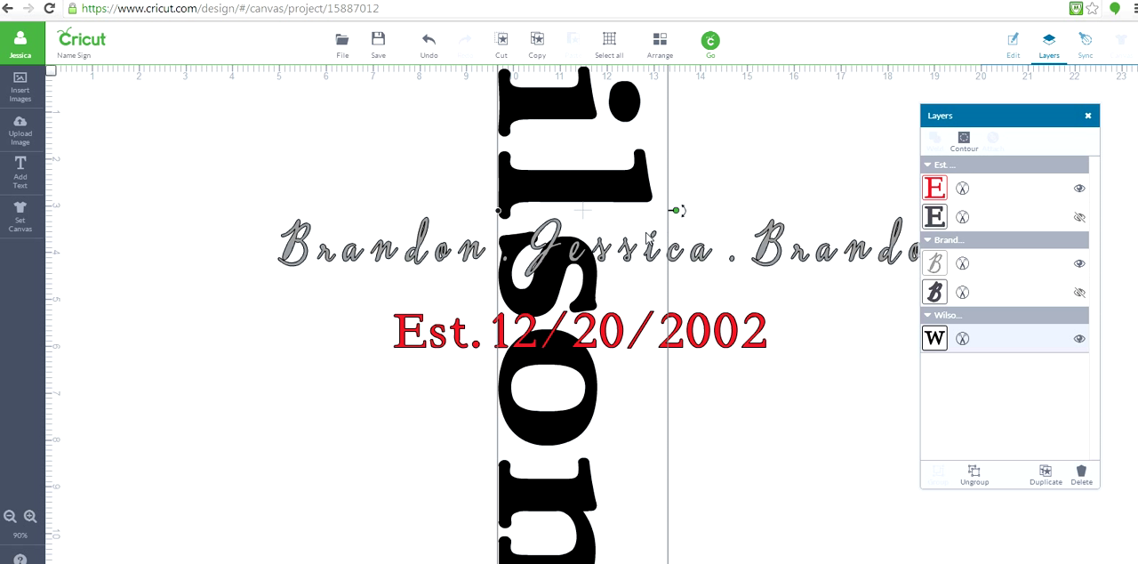
drag(540, 194, 561, 396)
click(418, 255)
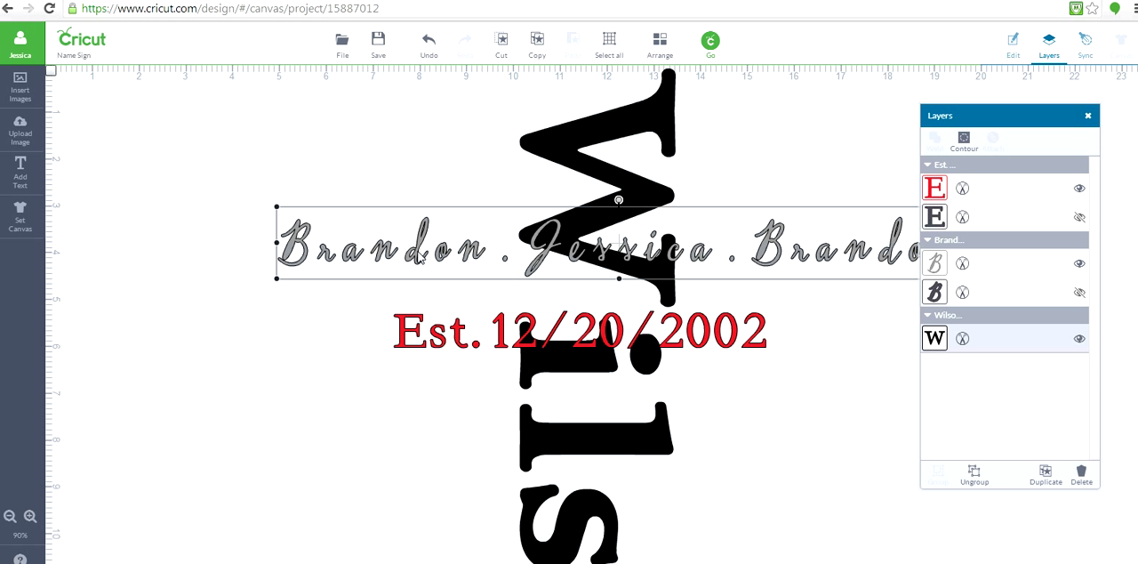
- Rotate the first-names line and the red established-date text 90 degrees clockwise to run in the same direction as the surname
drag(618, 200, 668, 241)
click(675, 331)
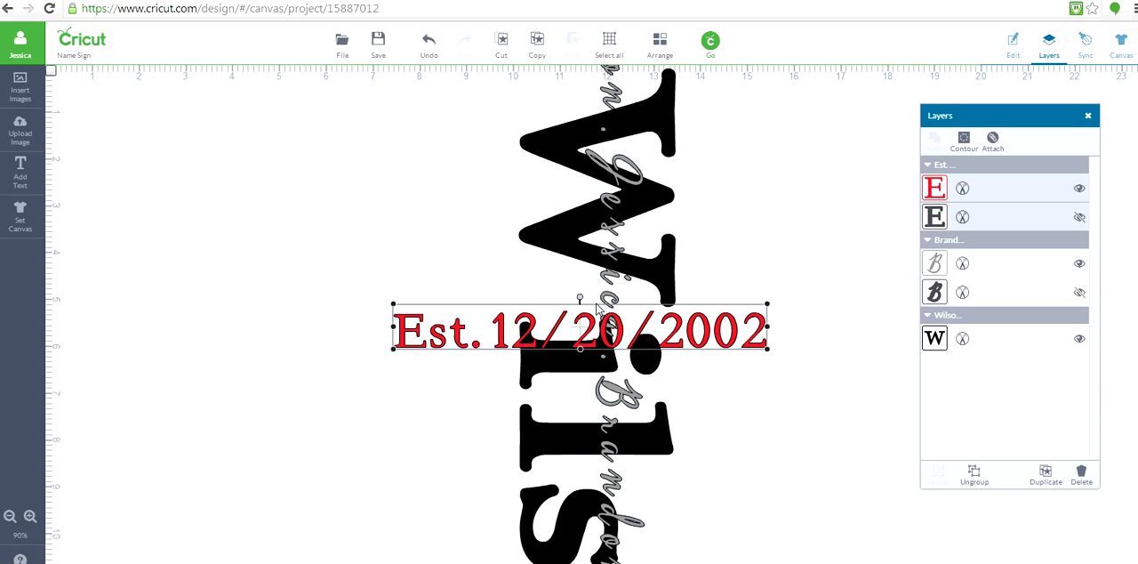
drag(582, 301, 618, 289)
drag(673, 331, 678, 378)
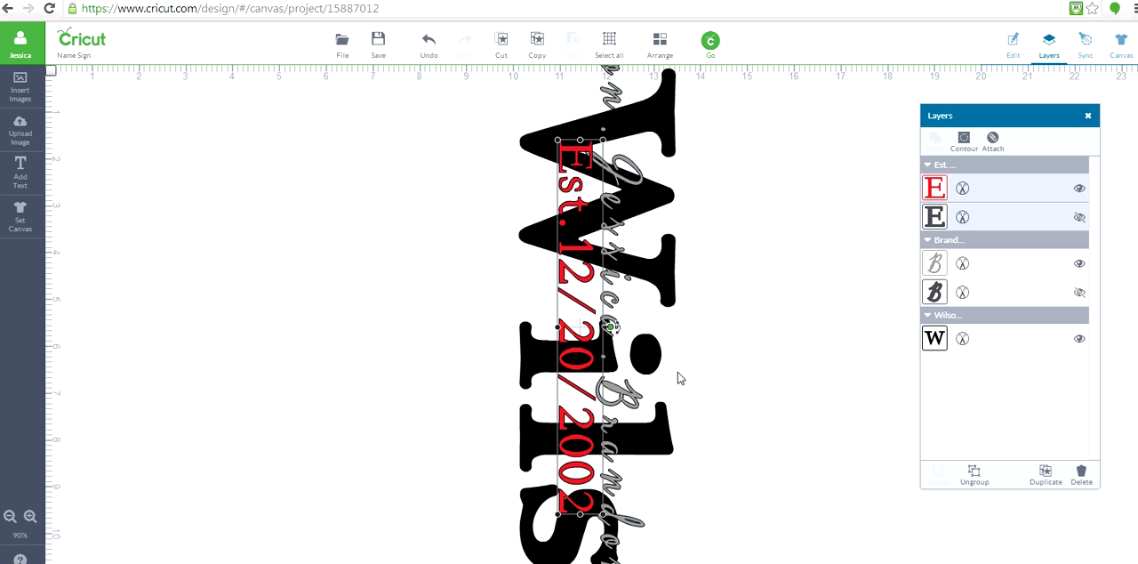
- Send the design to cutting on the 12" x 24" mat and preview the grey first-names mat and the red established-date mat
click(704, 54)
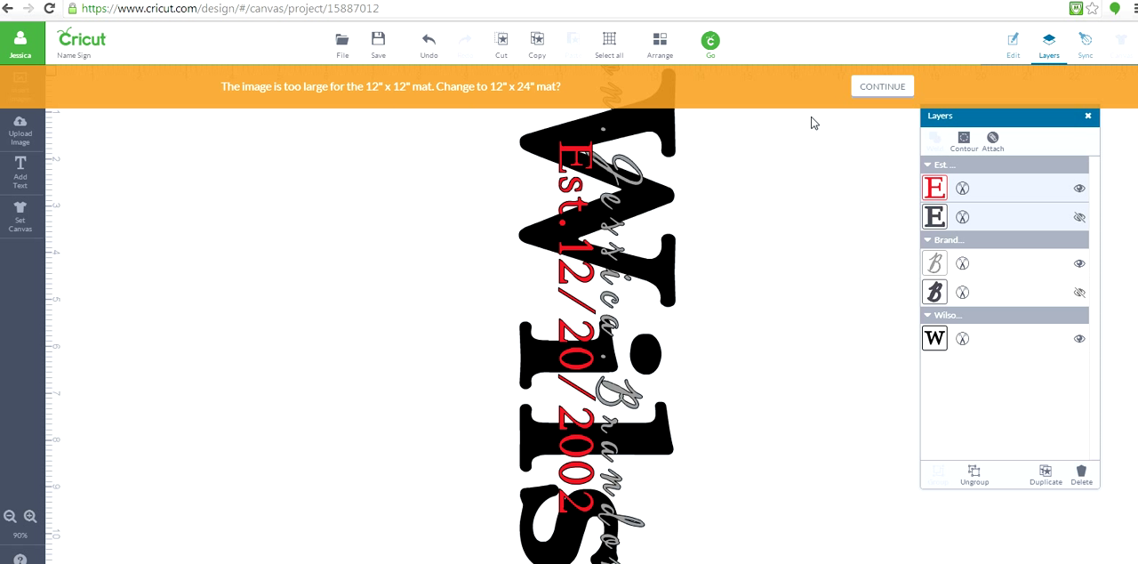
click(896, 95)
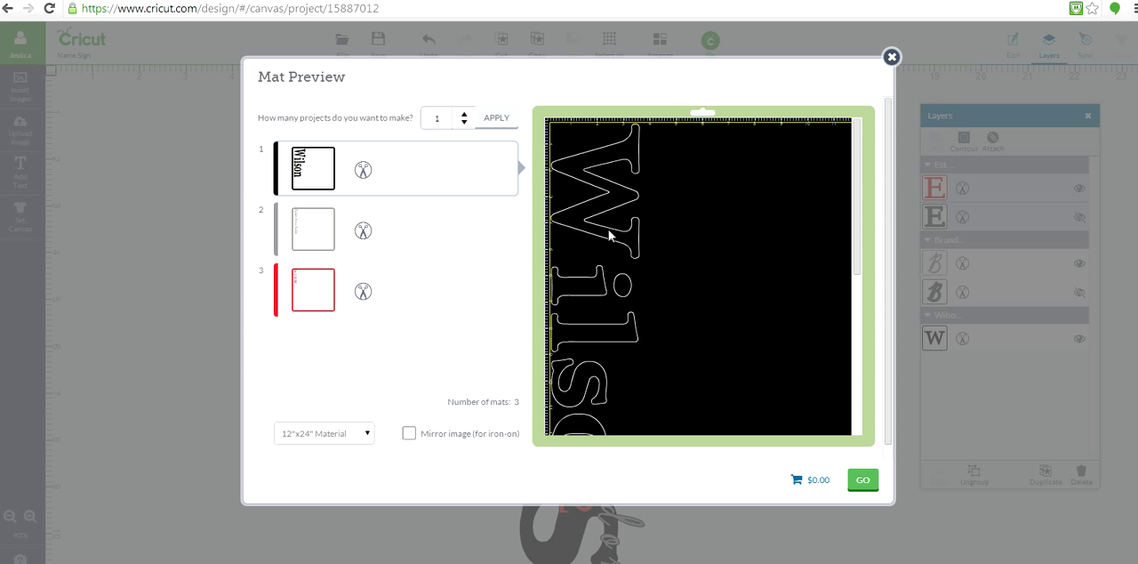
click(323, 248)
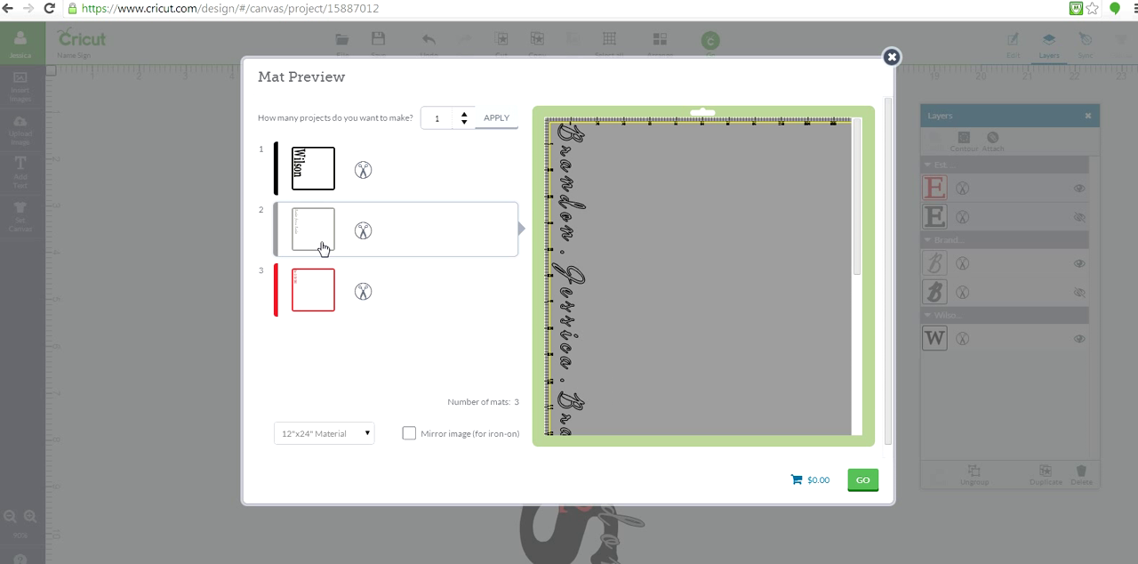
click(323, 292)
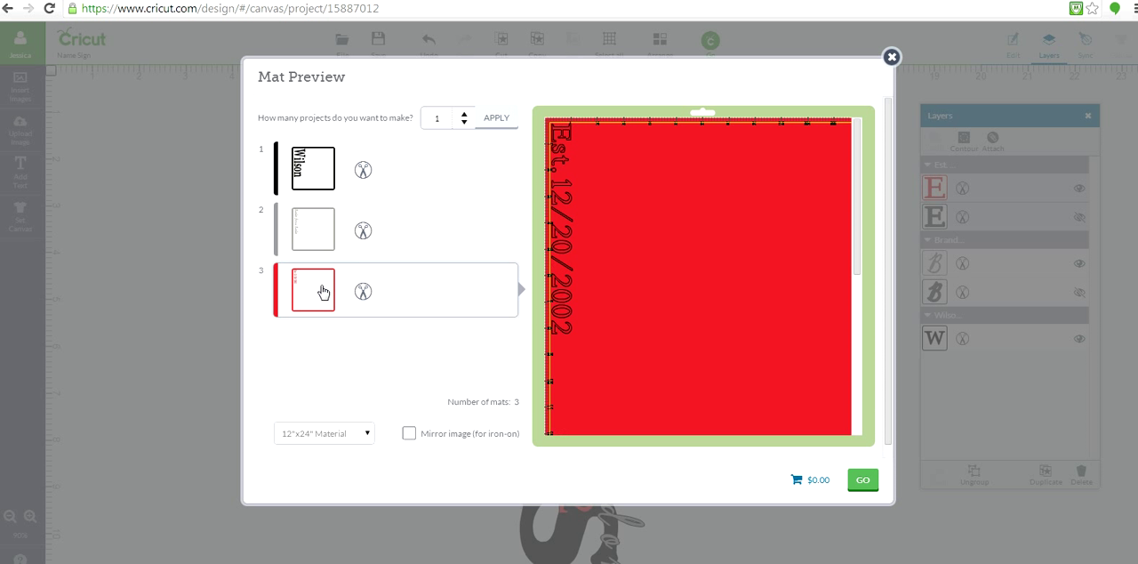